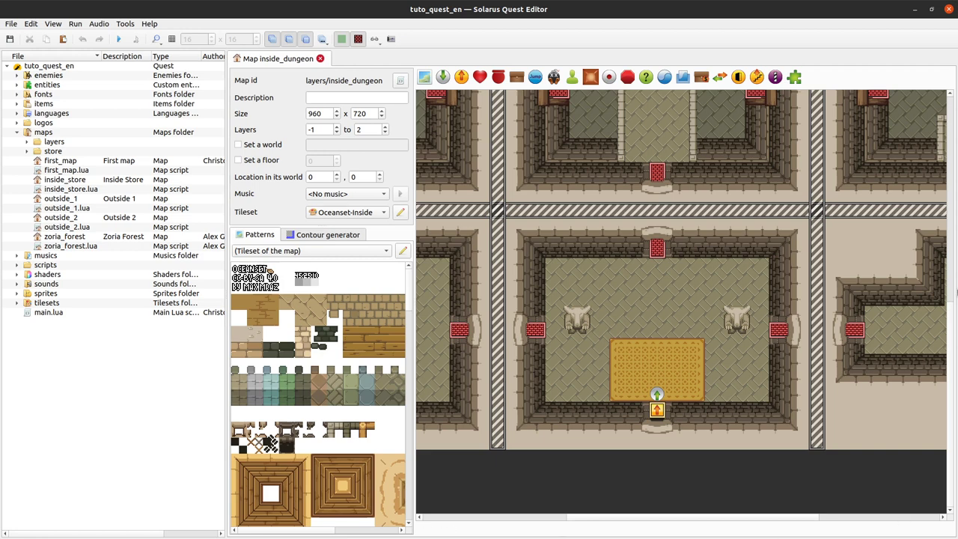
Choose the block tool from the entity toolbar and scroll the map toward the room above the carpet.
left_click(591, 77)
scroll(635, 212, "right", 1)
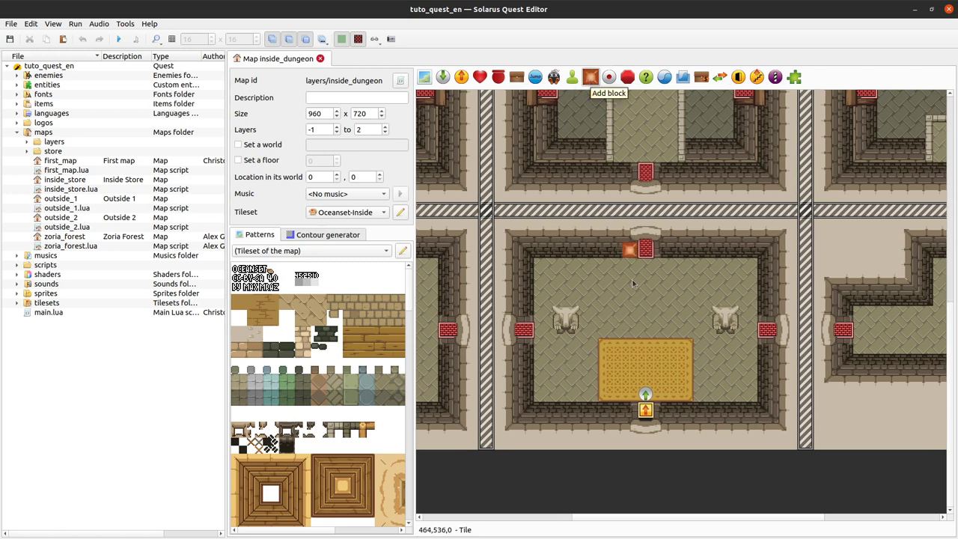
Place a block above the carpet and give it the Block (brown) sprite from the blocks folder.
left_click(630, 315)
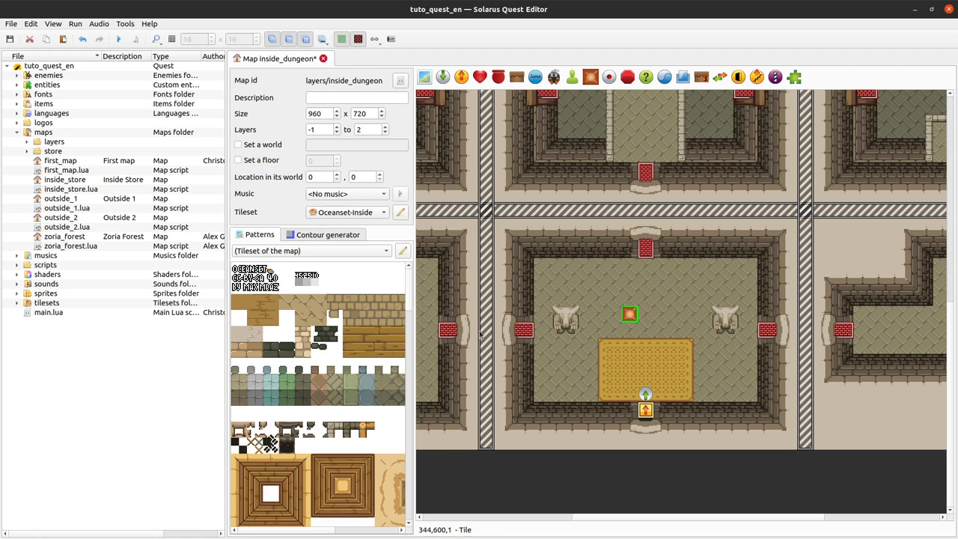
double_click(631, 315)
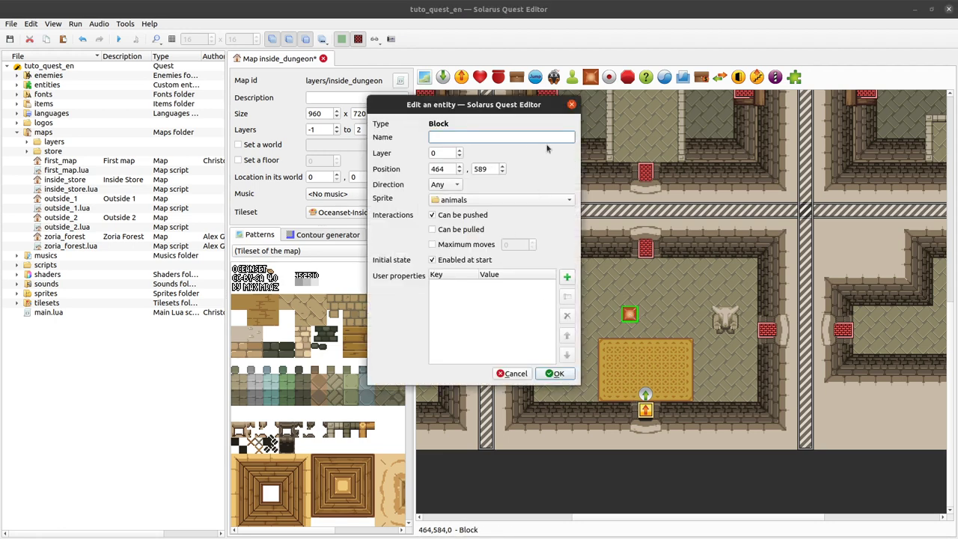
left_click(476, 201)
left_click(435, 209)
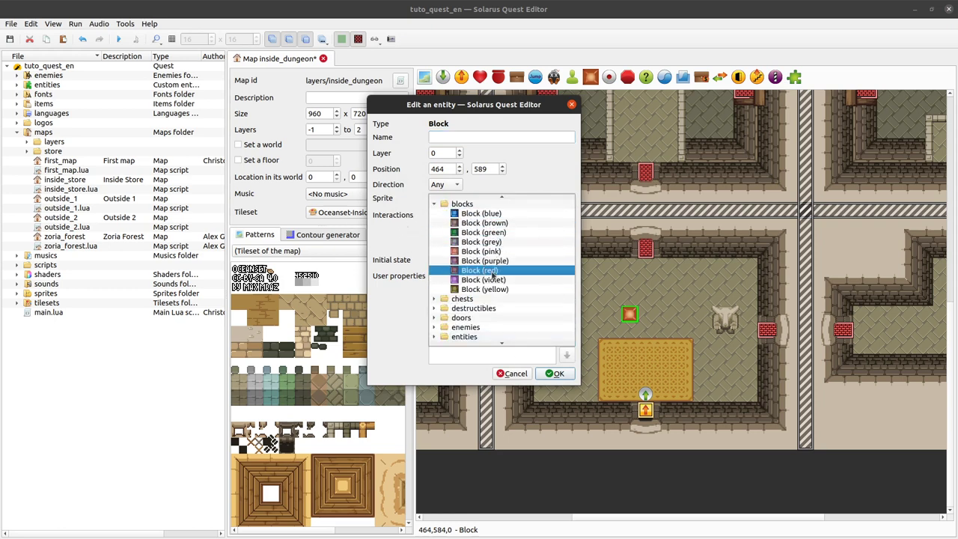
scroll(487, 292, "up", 1)
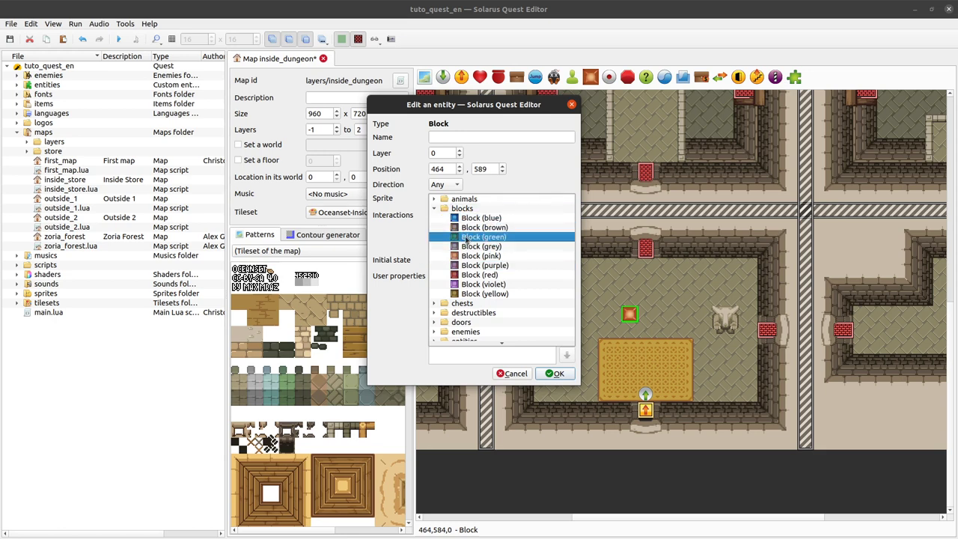
left_click(514, 227)
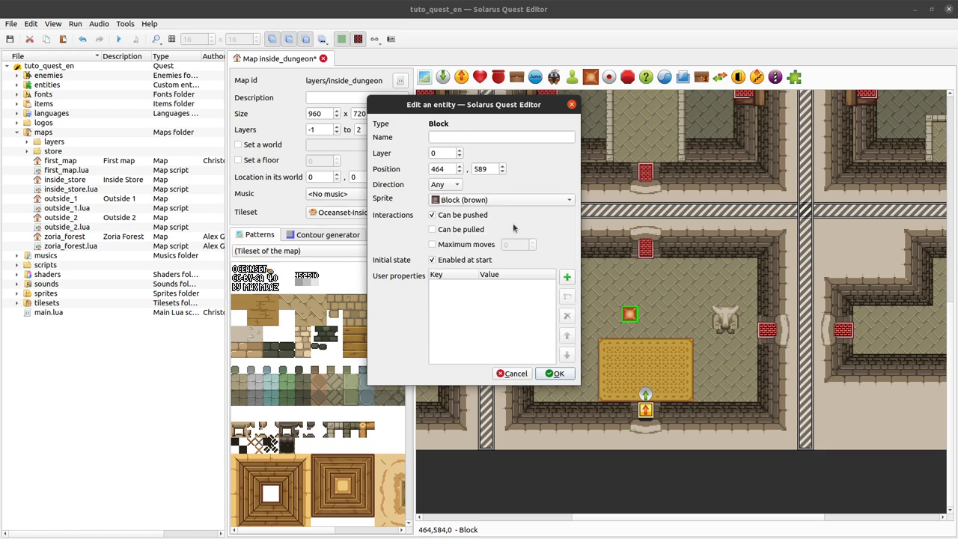
left_click(571, 375)
left_click(557, 359)
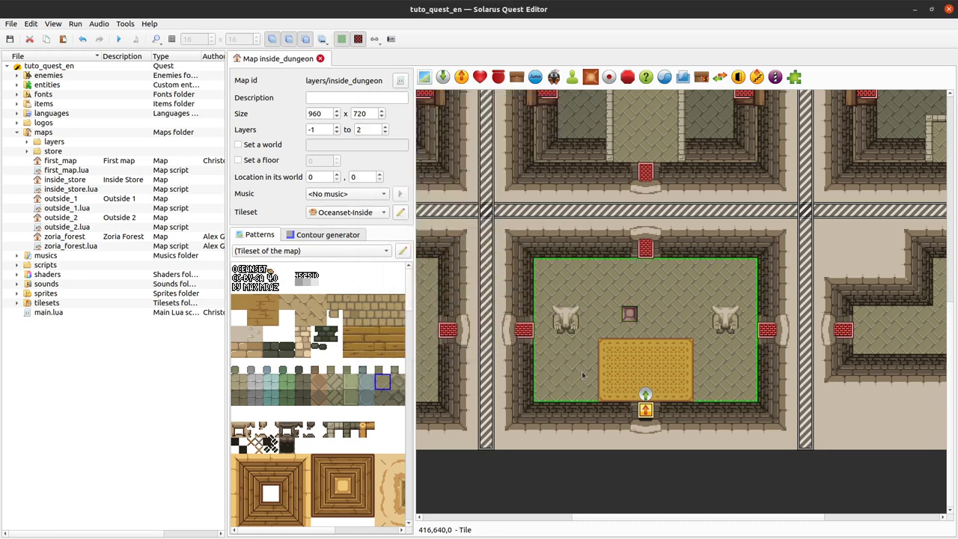
Launch the quest, walk the hero to the block and push it right.
left_click(120, 38)
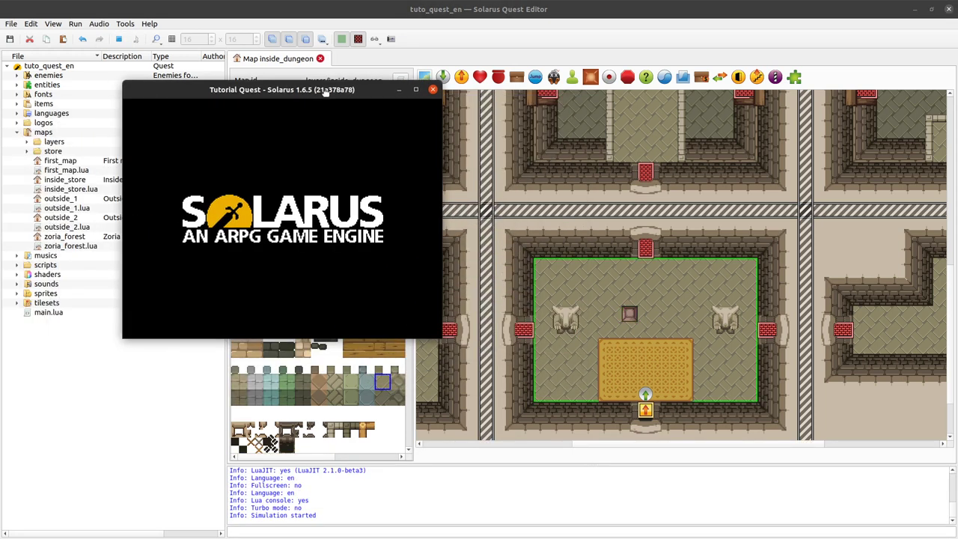
key("Up")
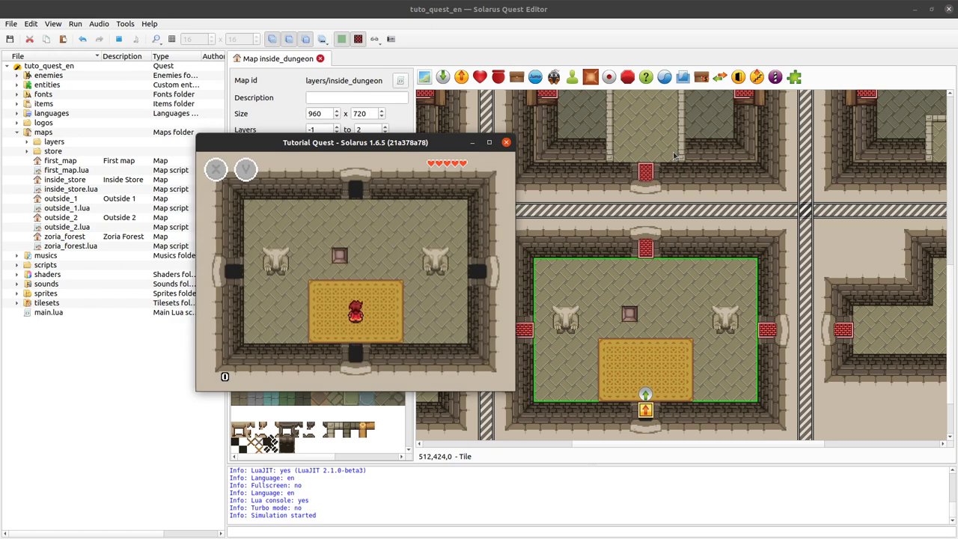
key("Left")
key("Up")
key("Right")
key("Right")
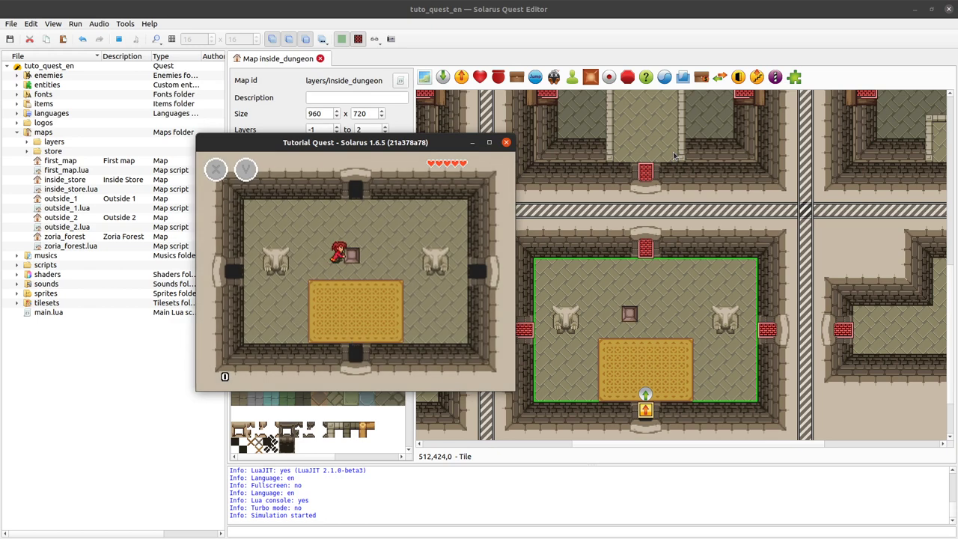
key("Up")
Push the block down from above, then walk the hero around it.
key("Right")
key("Down")
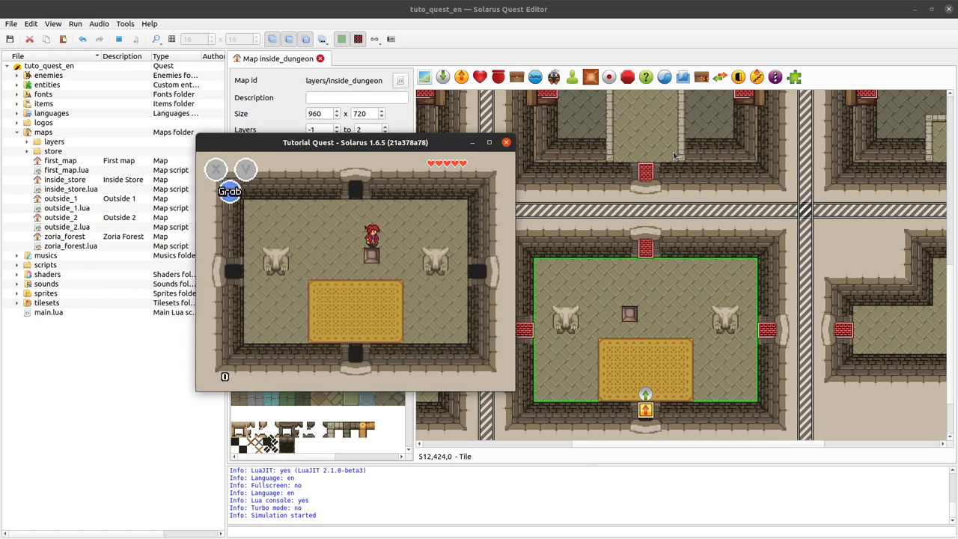
key("Down")
key("Right")
key("Down")
key("Left")
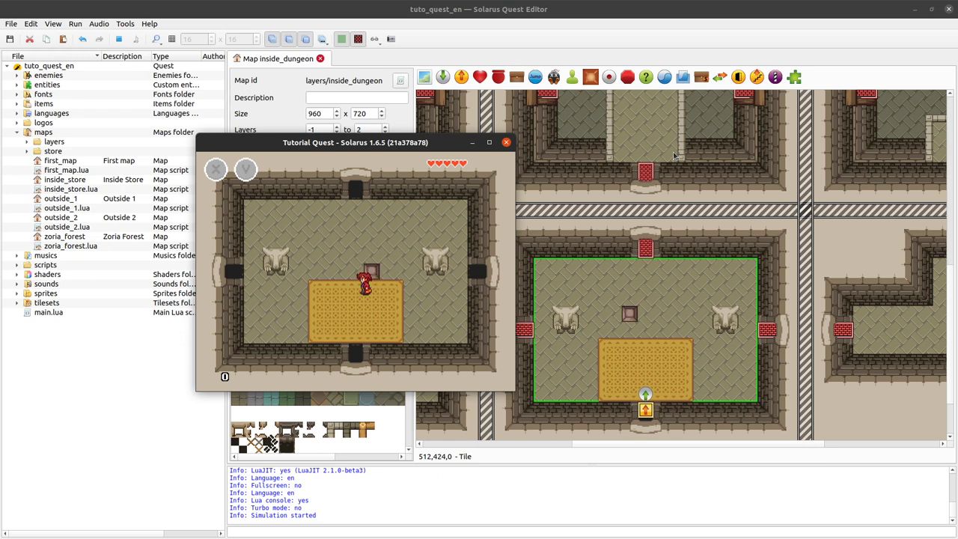
key("Up")
key("Up")
key("Right")
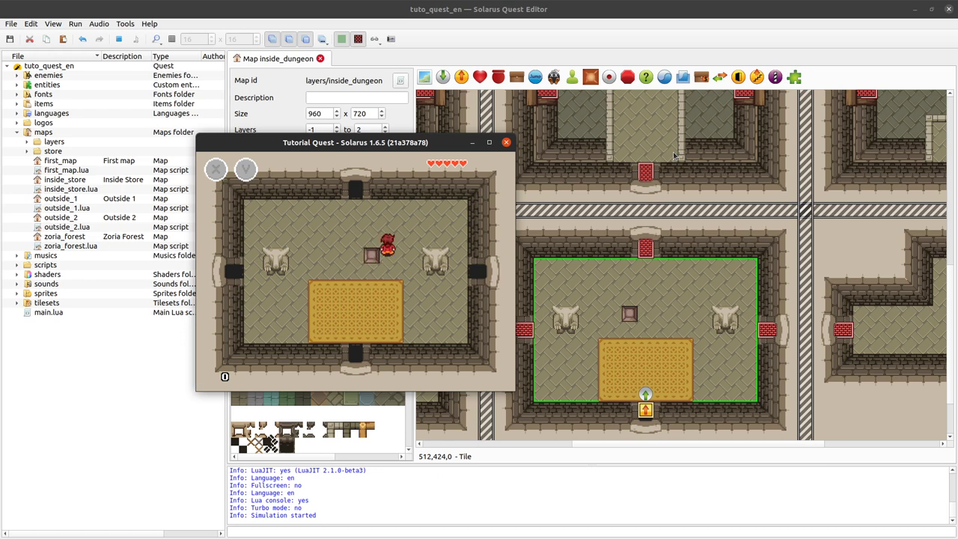
From the block's right side, push it two tiles left.
key("Down")
key("Left")
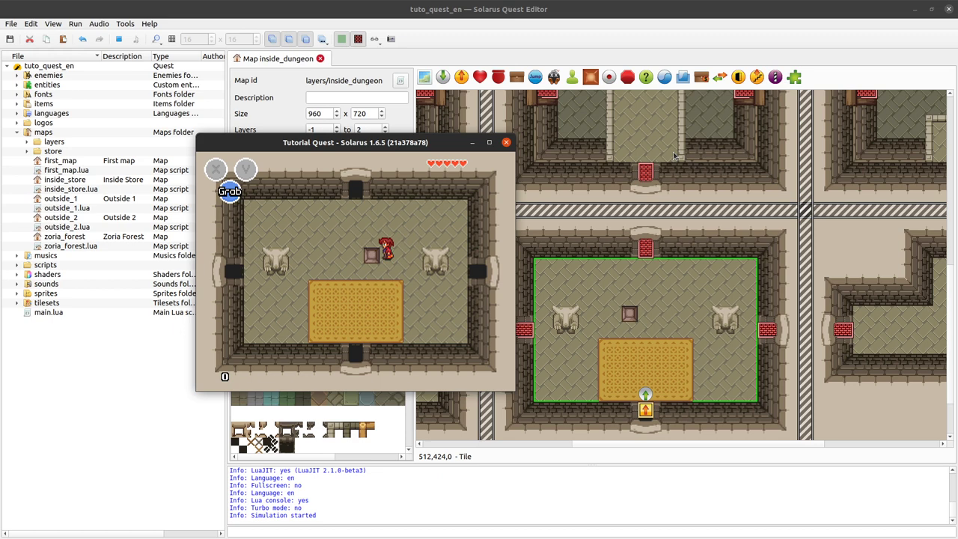
key("space")
key("Left")
key("Left")
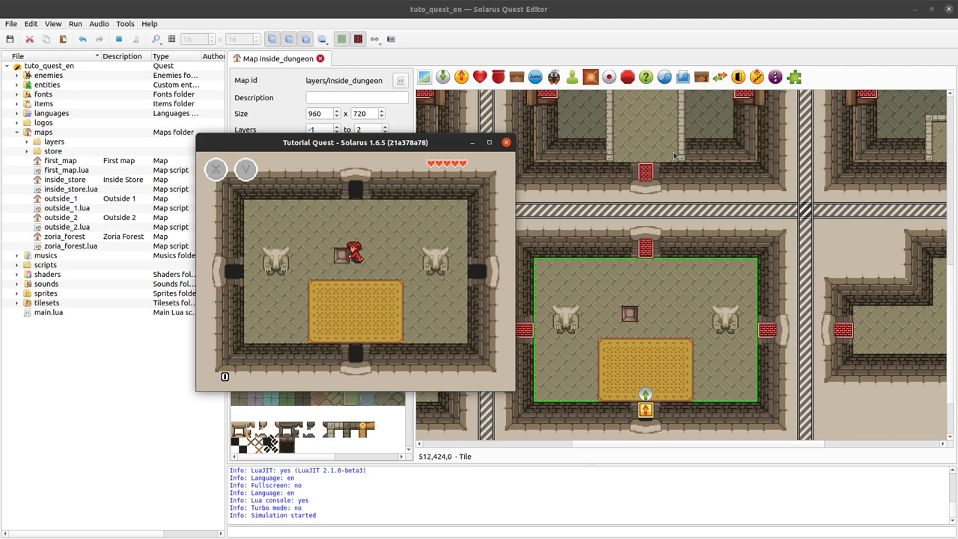
key("Right")
key("Left")
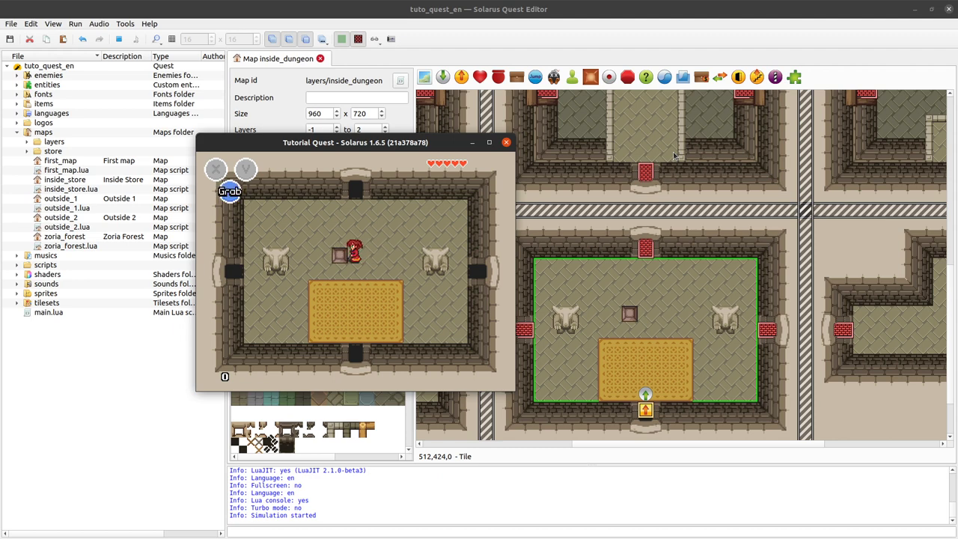
Walk along the carpet to the block's left side, grab it, then let go.
key("Down")
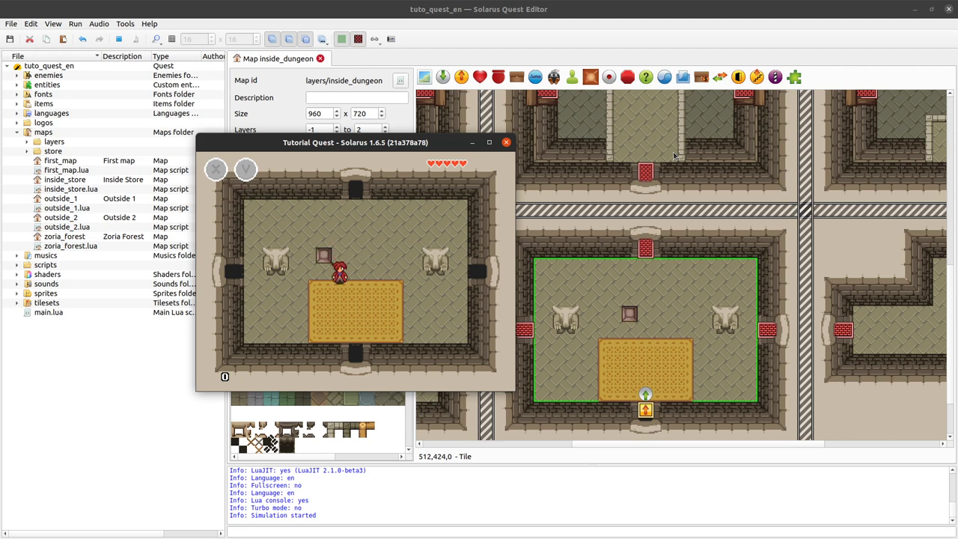
key("Left")
key("Up")
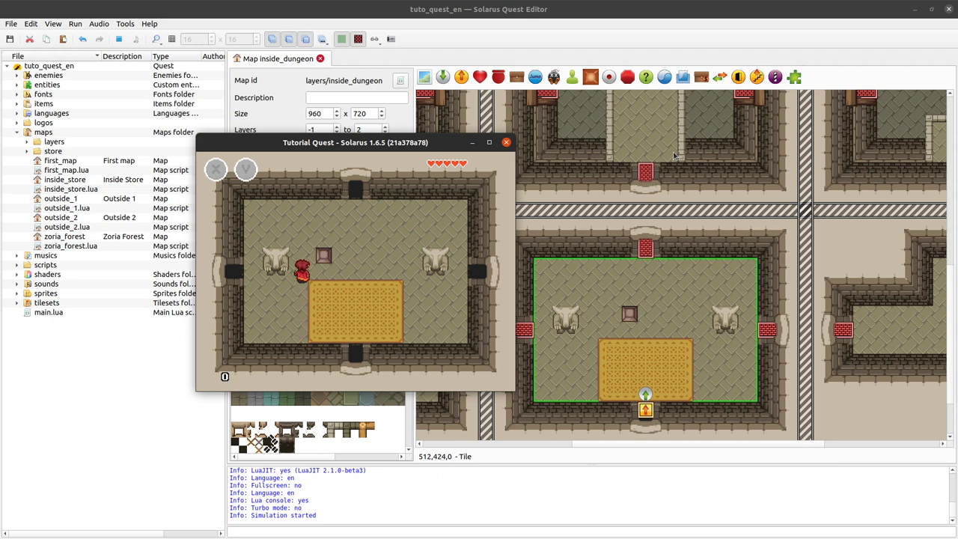
key("Up")
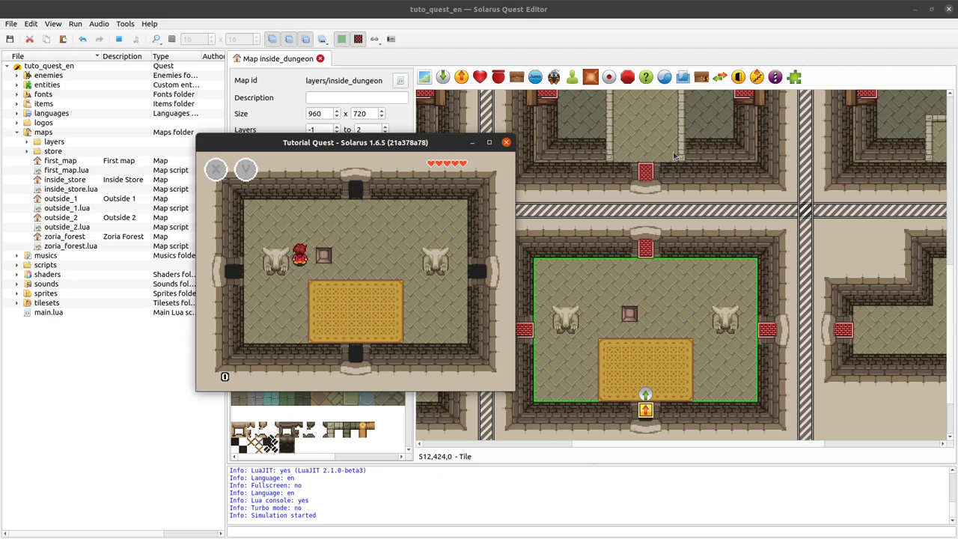
key("Right")
key("Right")
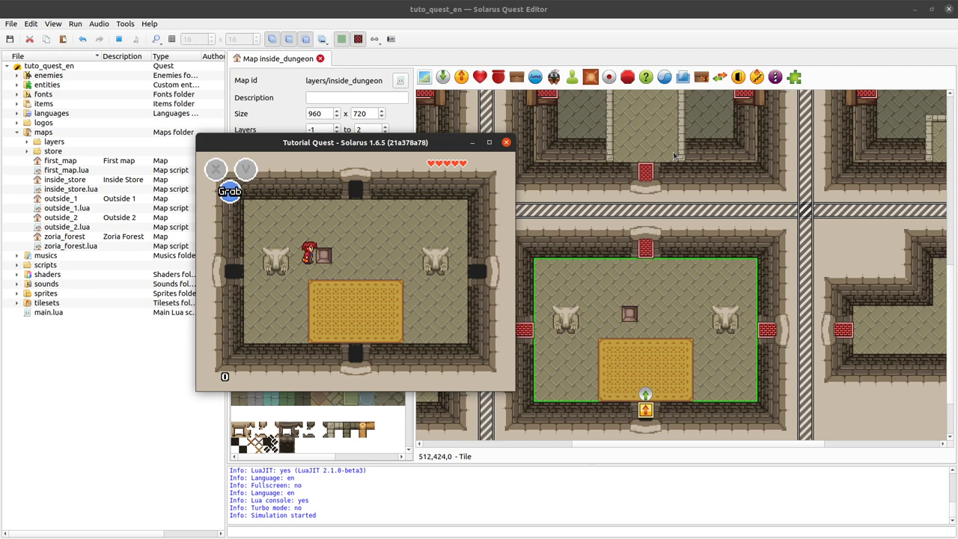
key("space")
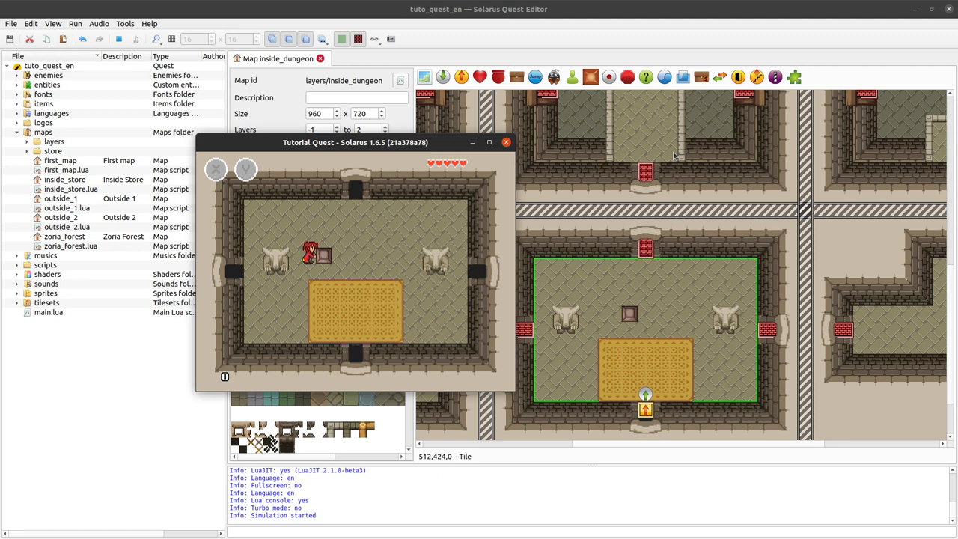
key("space")
Push the block two tiles right, then walk around to stand above it.
key("Right")
key("Right")
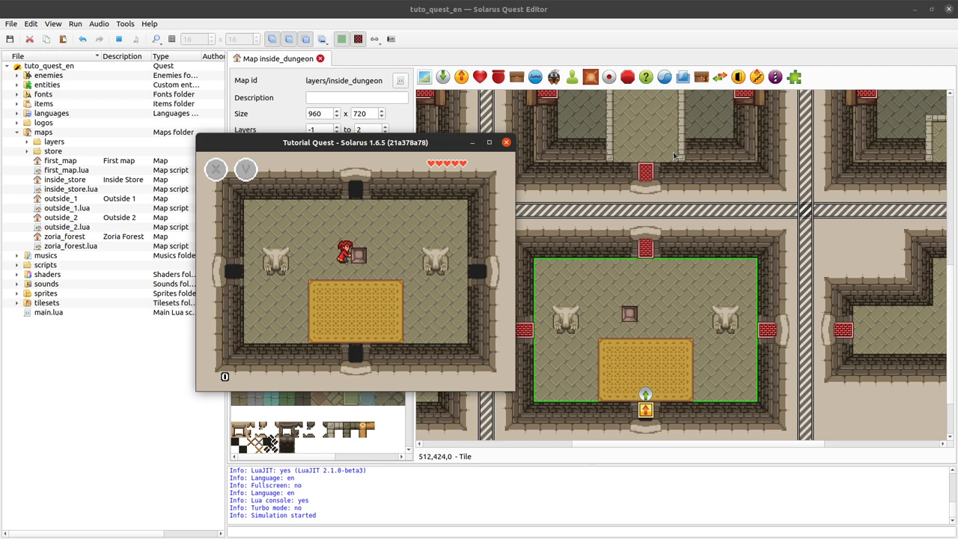
key("Left")
key("Right")
key("Right")
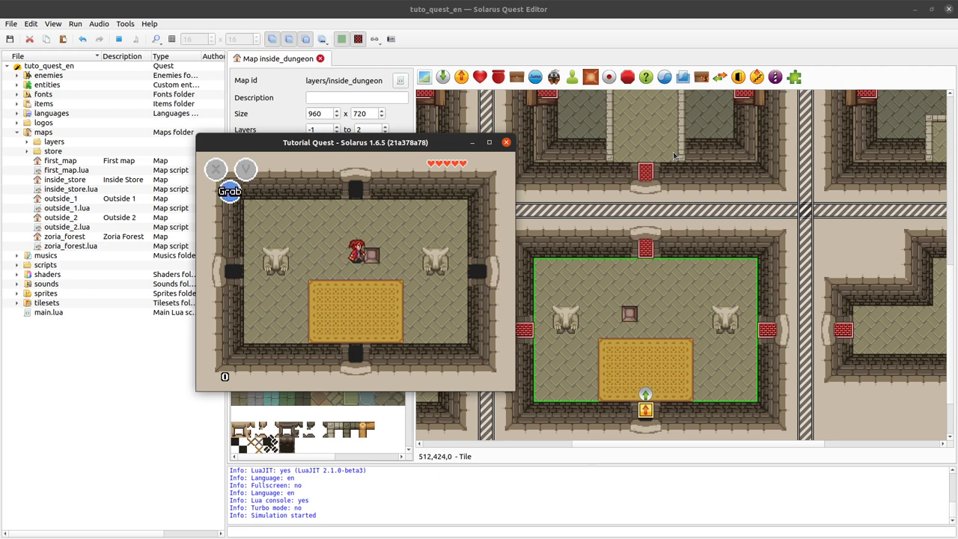
key("Down")
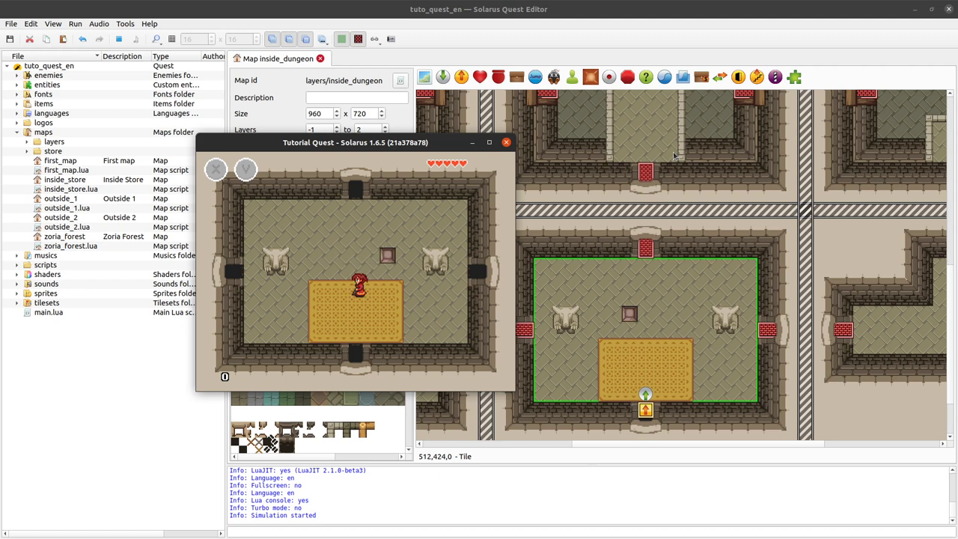
key("Left")
key("Up")
key("Right")
Line up above the block and push it down toward the carpet.
key("Left")
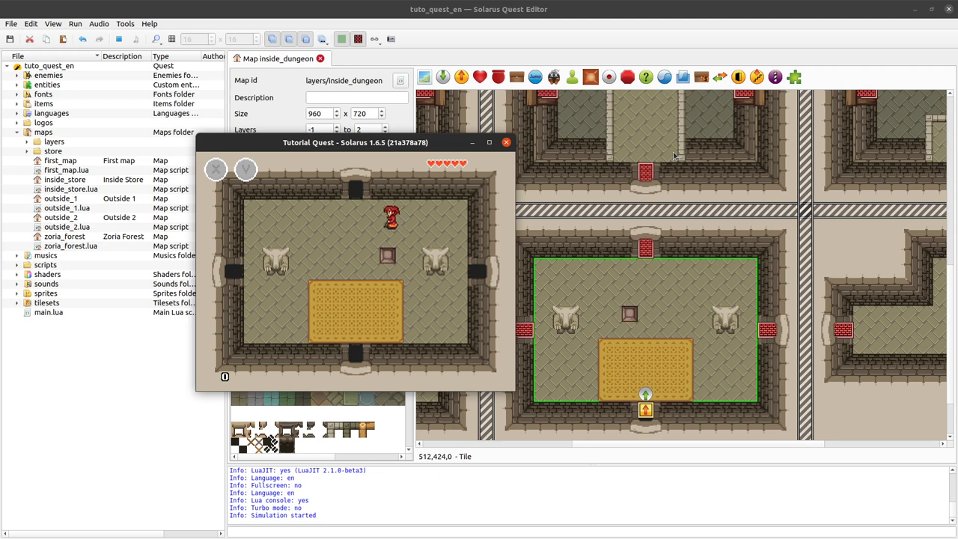
key("Down")
key("Down")
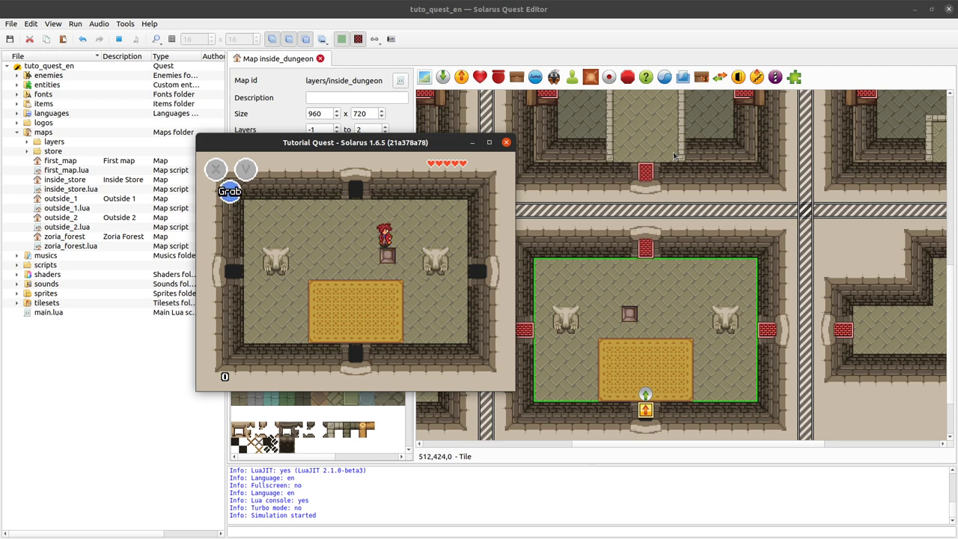
key("Up")
key("Down")
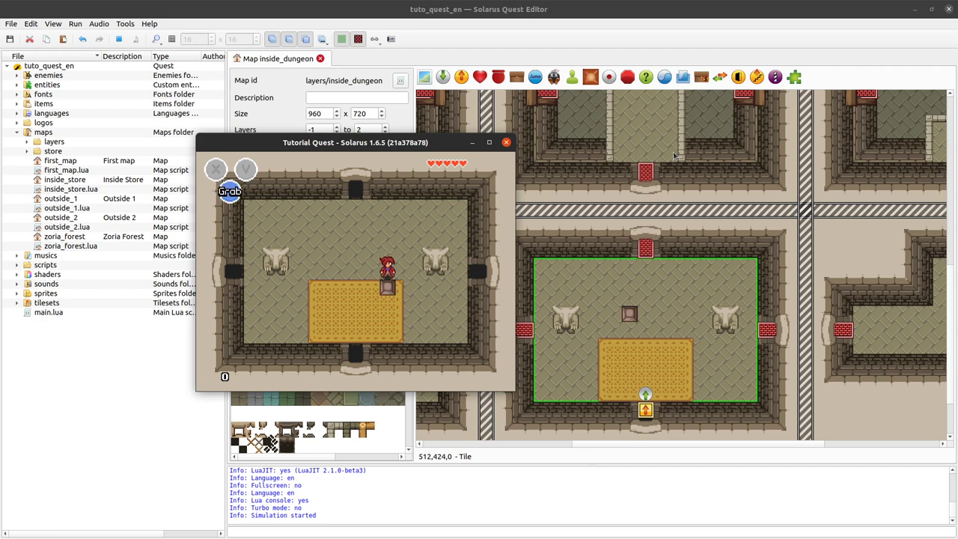
Walk around below the block and push it up one tile.
key("Right")
key("Down")
key("Left")
key("Up")
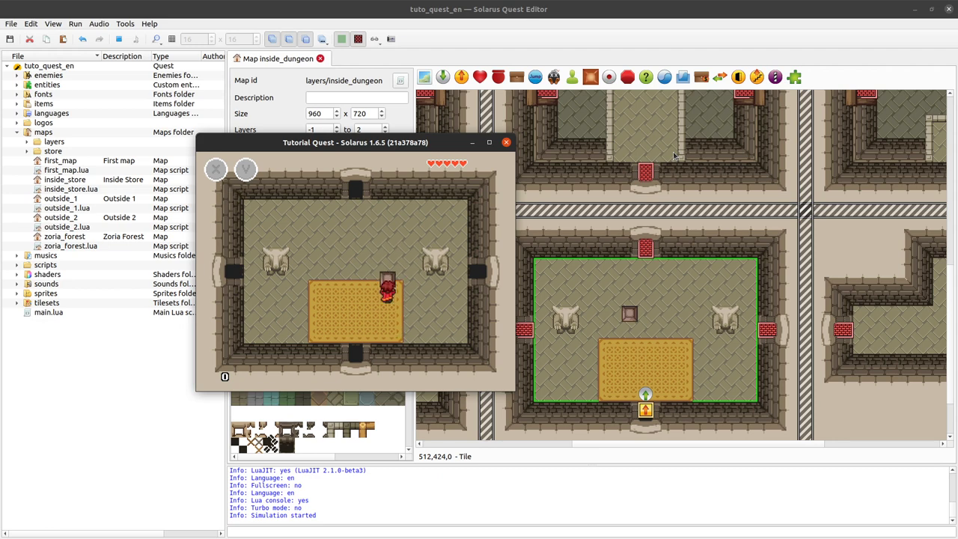
key("Up")
key("Right")
key("Up")
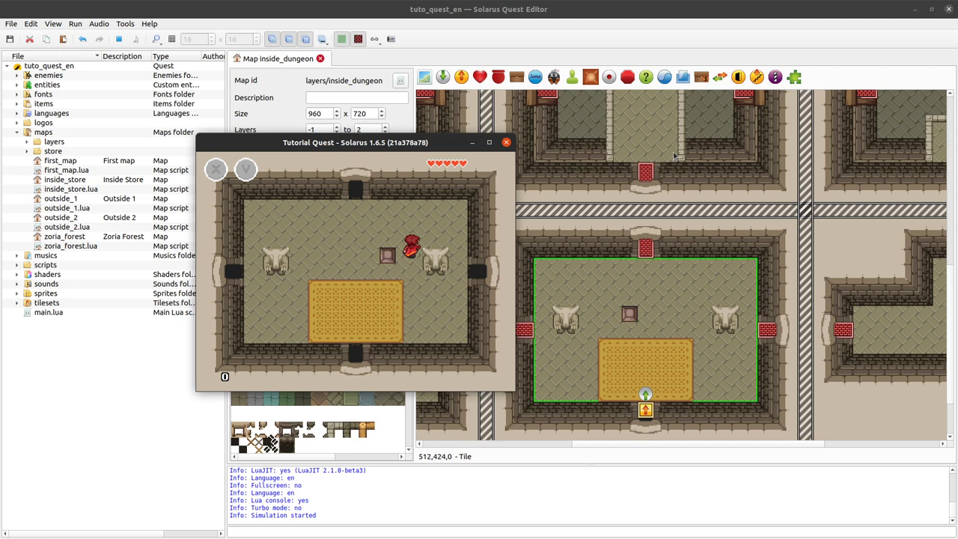
Step away, return, and press the hero against the block to try grabbing it.
key("Left")
key("Left")
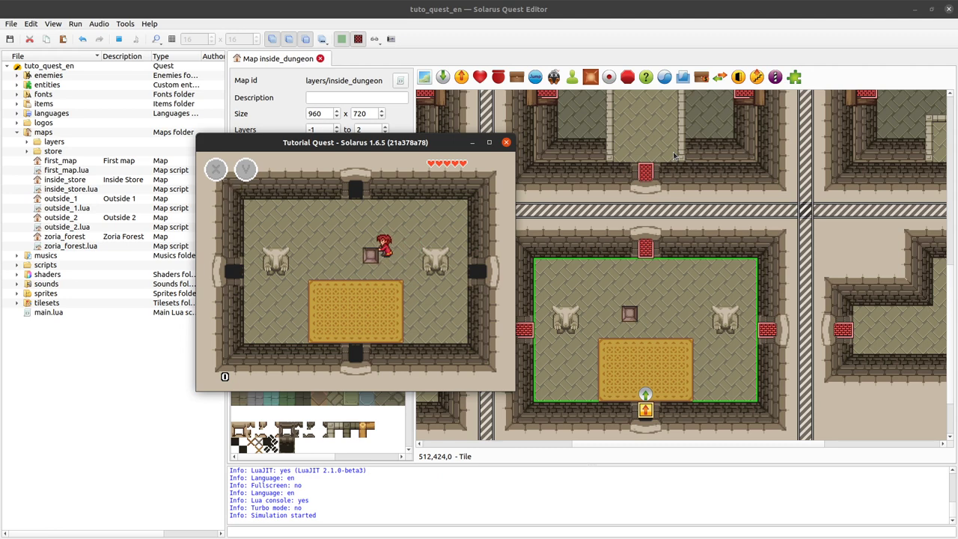
key("Right")
key("Down")
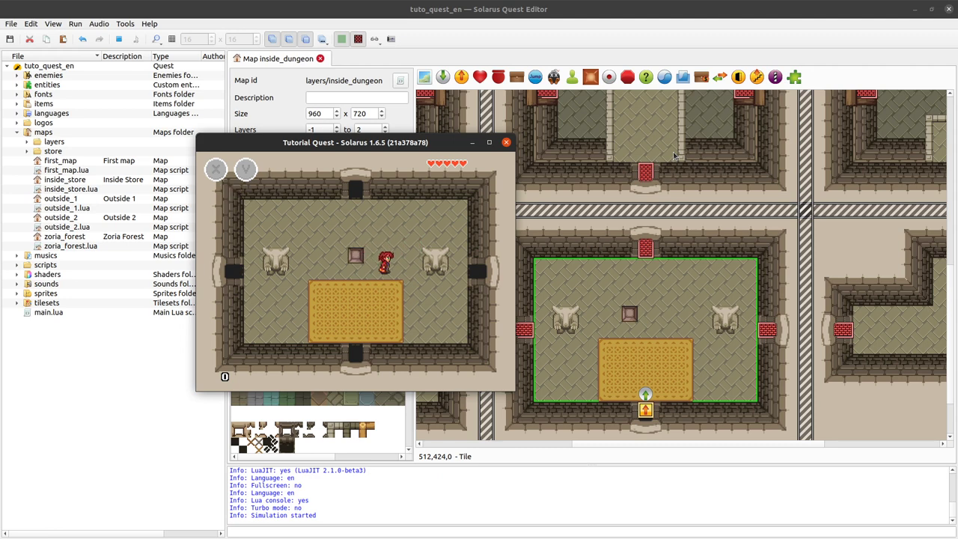
key("Up")
key("Left")
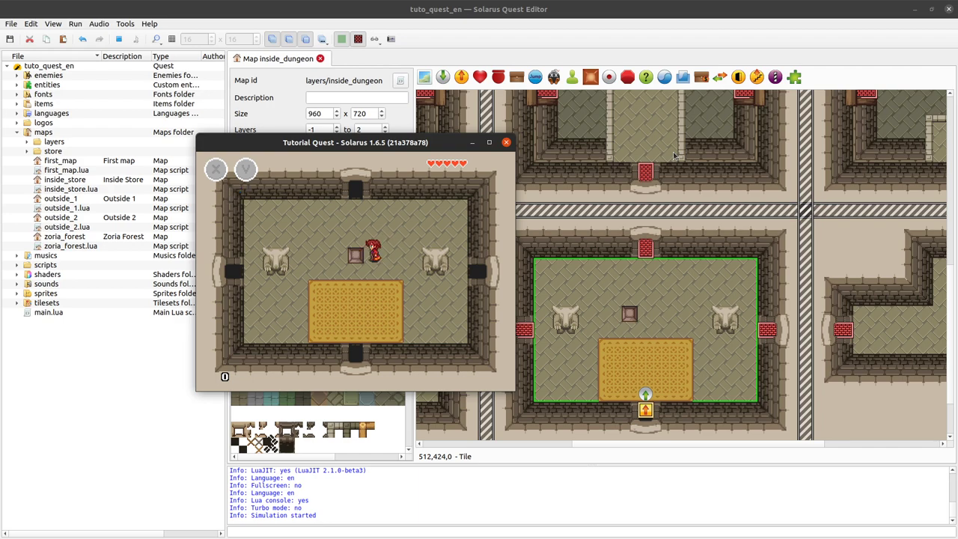
key("Left")
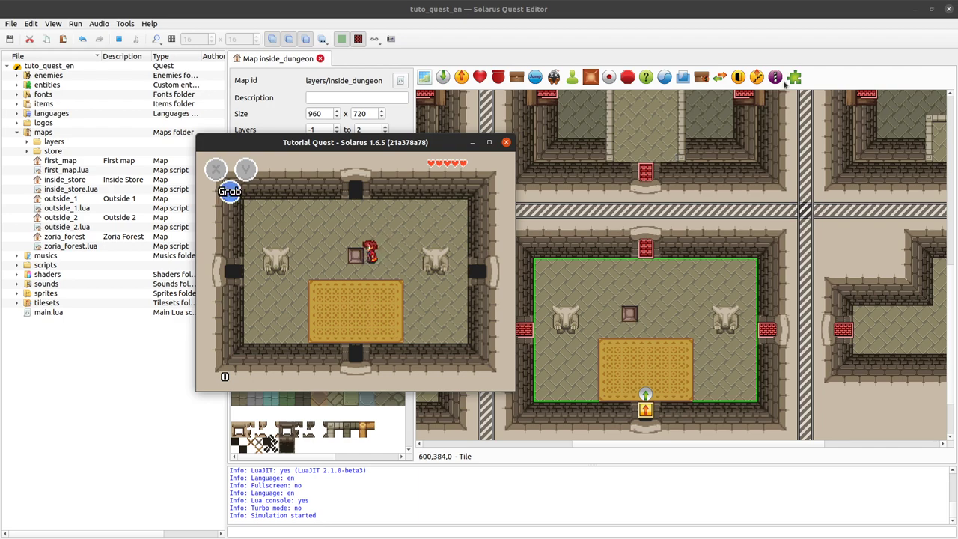
Close the game, tick Can be pulled on the brown block, and relaunch the quest.
left_click(506, 143)
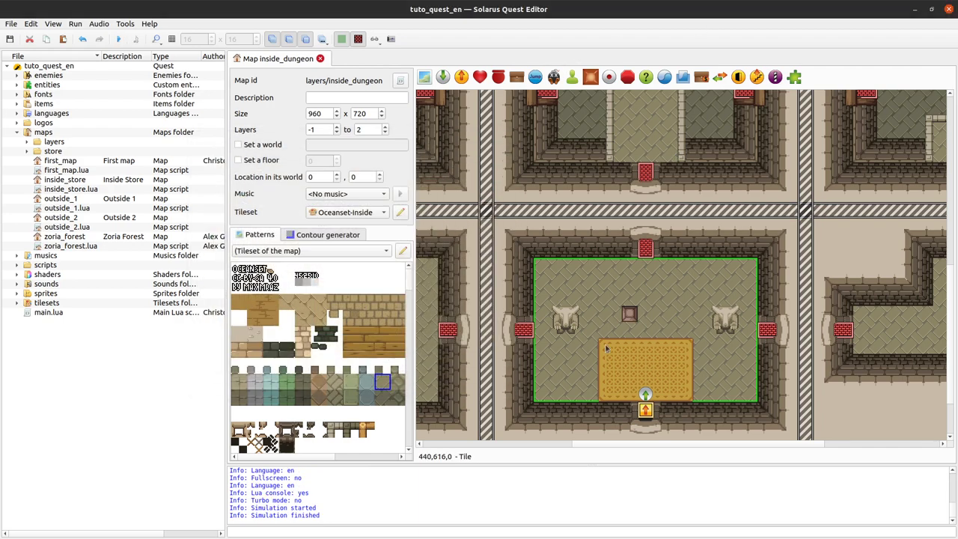
double_click(631, 315)
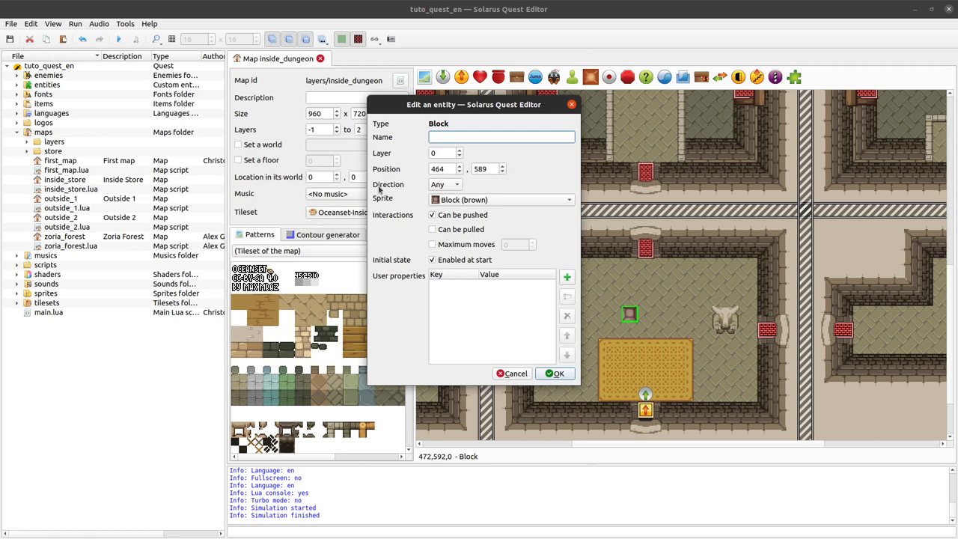
left_click(458, 229)
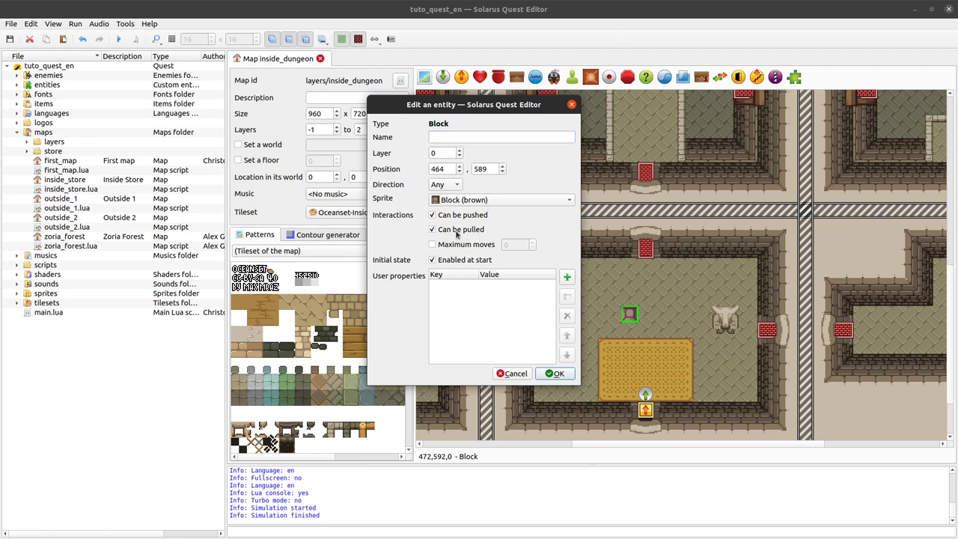
left_click(558, 373)
left_click(118, 39)
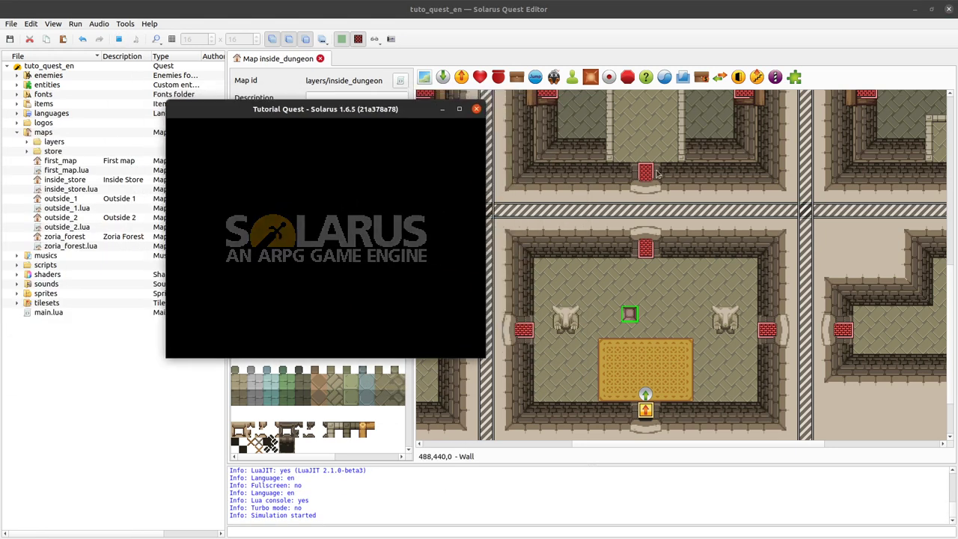
Grab the block and pull it three tiles to the right.
key("Up")
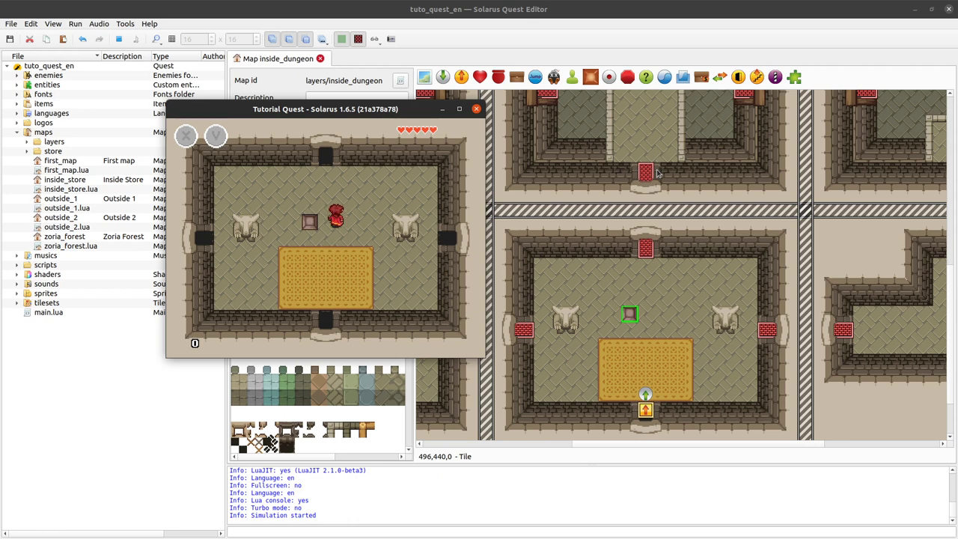
key("Left")
key("space")
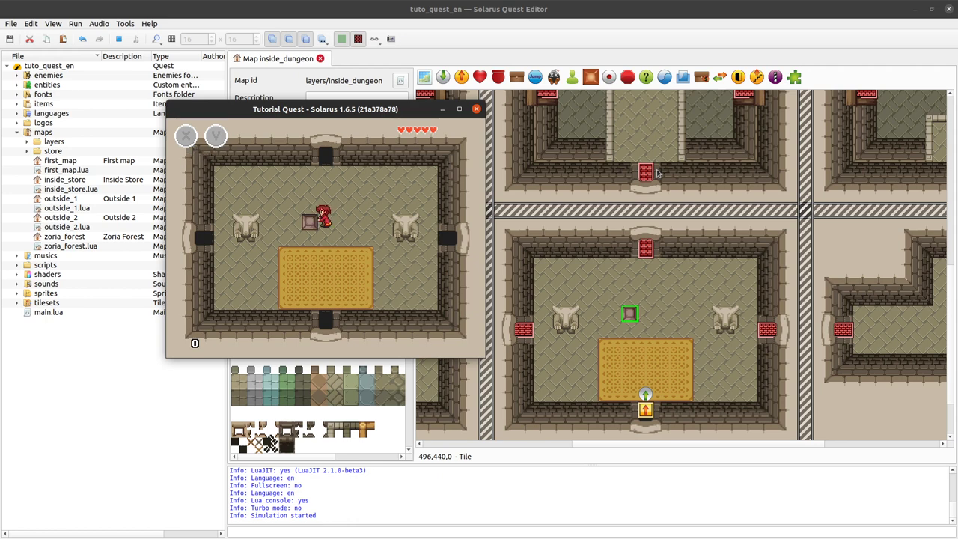
key("Right")
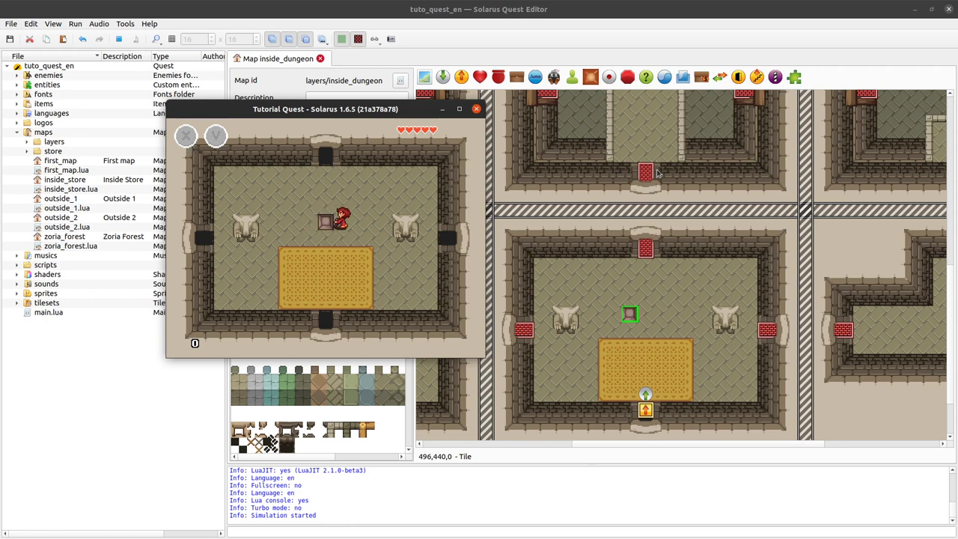
key("Right")
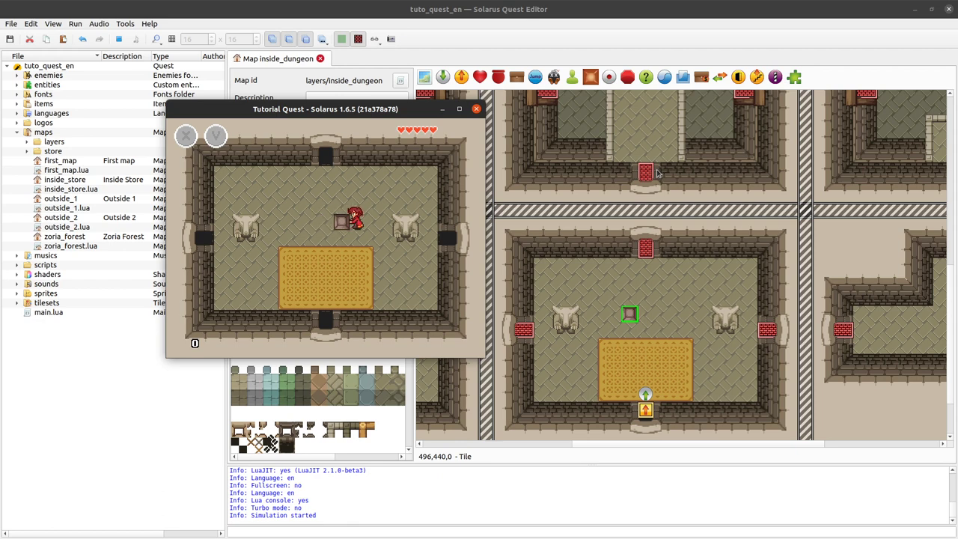
key("Right")
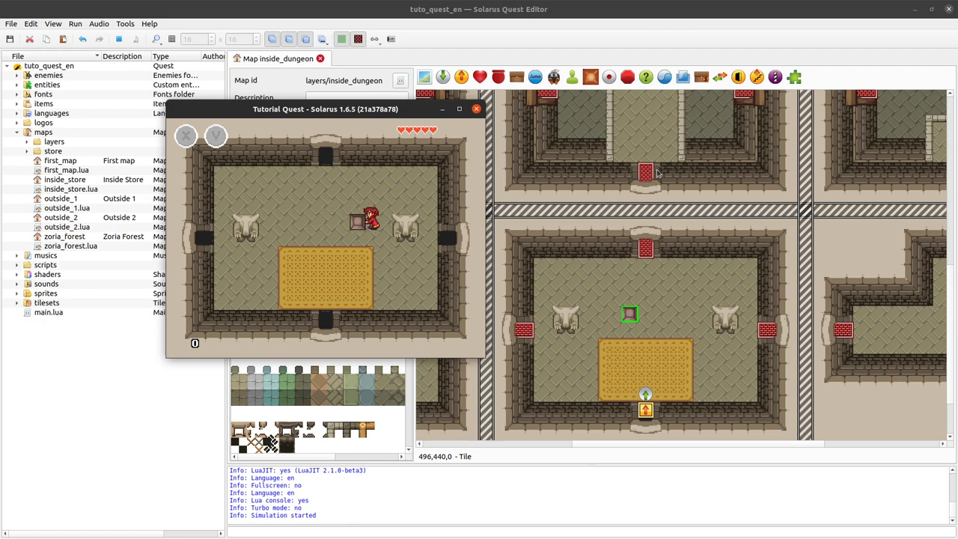
Walk around to the block's other side, grab it and pull it one tile left.
key("Up")
key("Left")
key("Down")
key("Right")
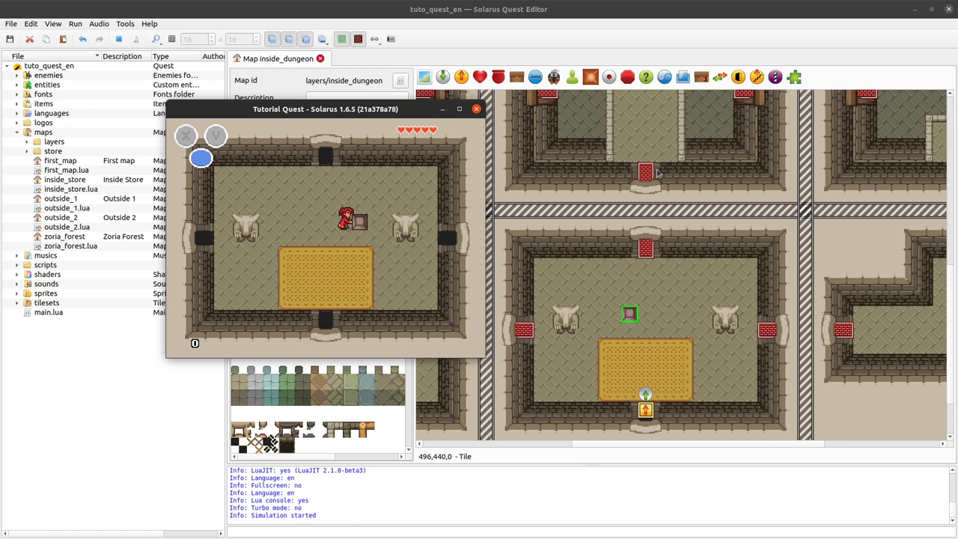
key("space")
key("Left")
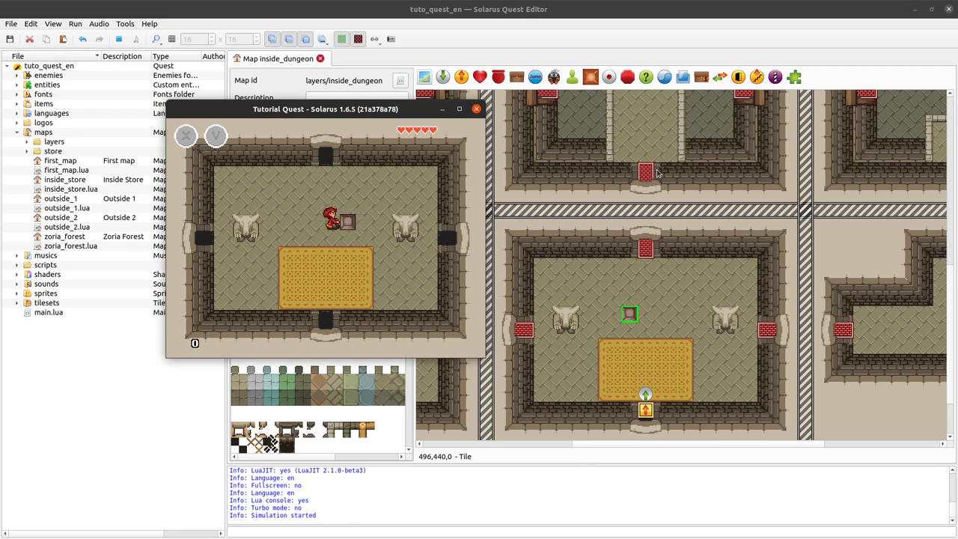
Pull the block further left, push it up one tile from below, then close the game.
key("Left")
key("Down")
key("Right")
key("Up")
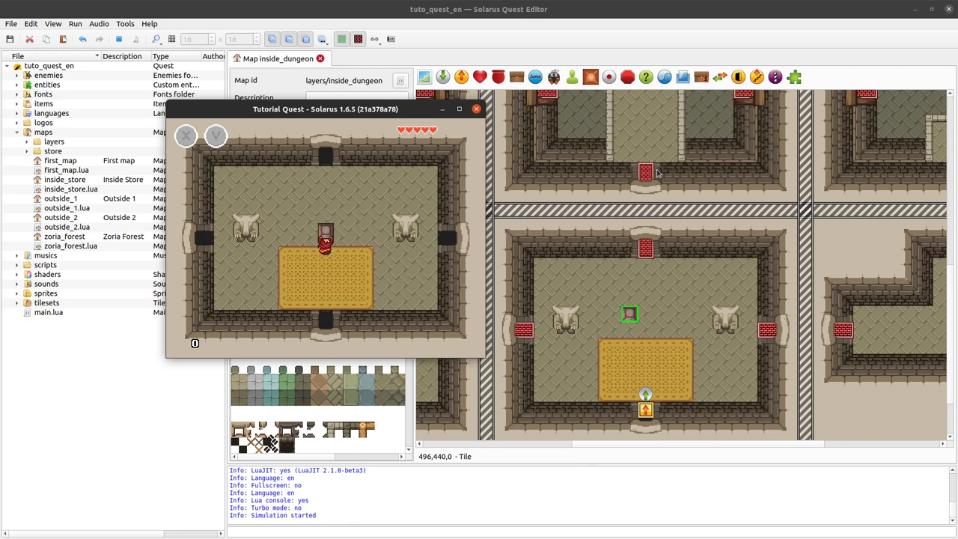
key("Up")
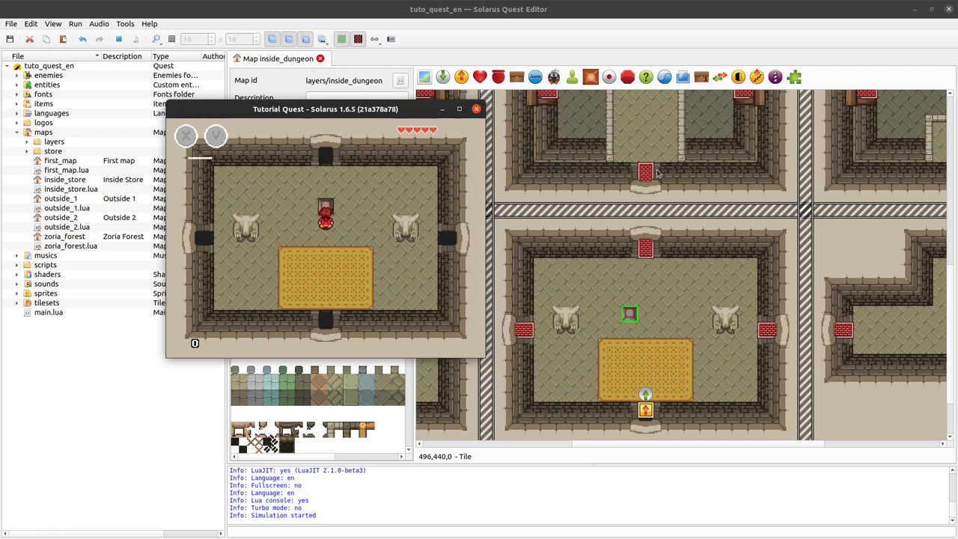
left_click(476, 110)
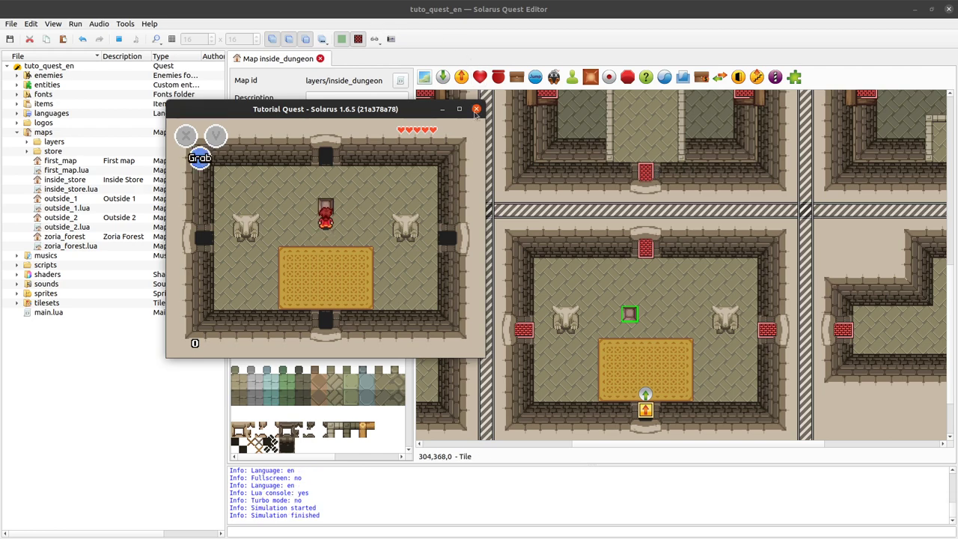
Enable Maximum moves at 1 for the block and run the quest.
double_click(630, 315)
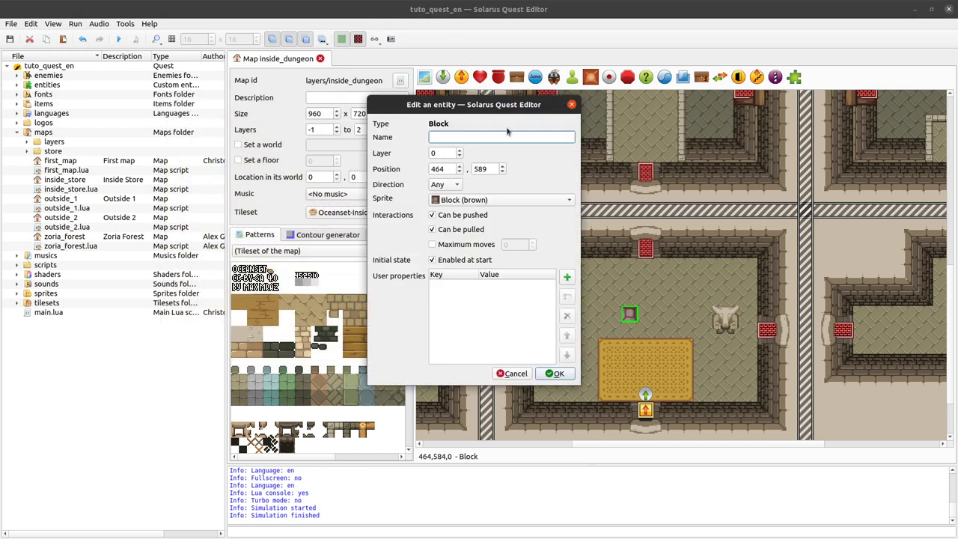
left_click(476, 245)
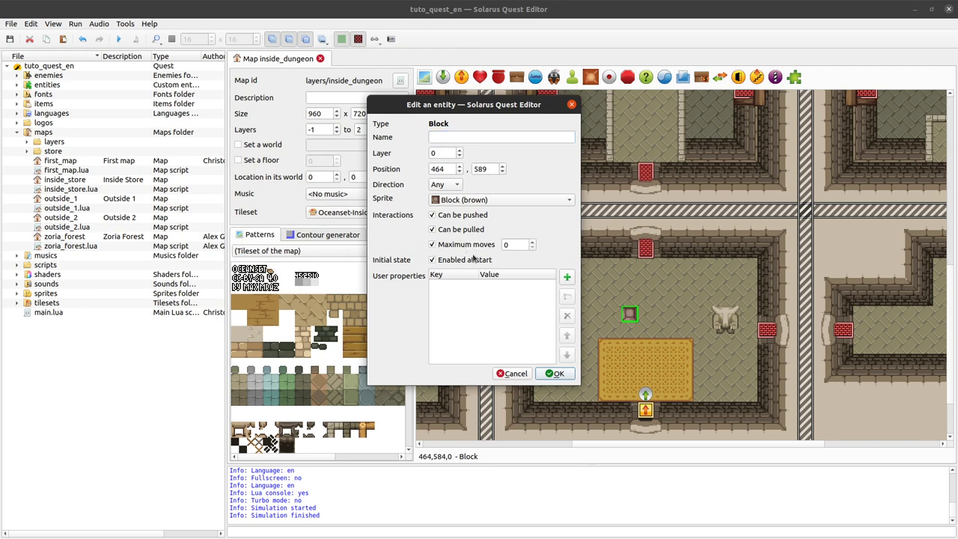
left_click(532, 243)
left_click(558, 374)
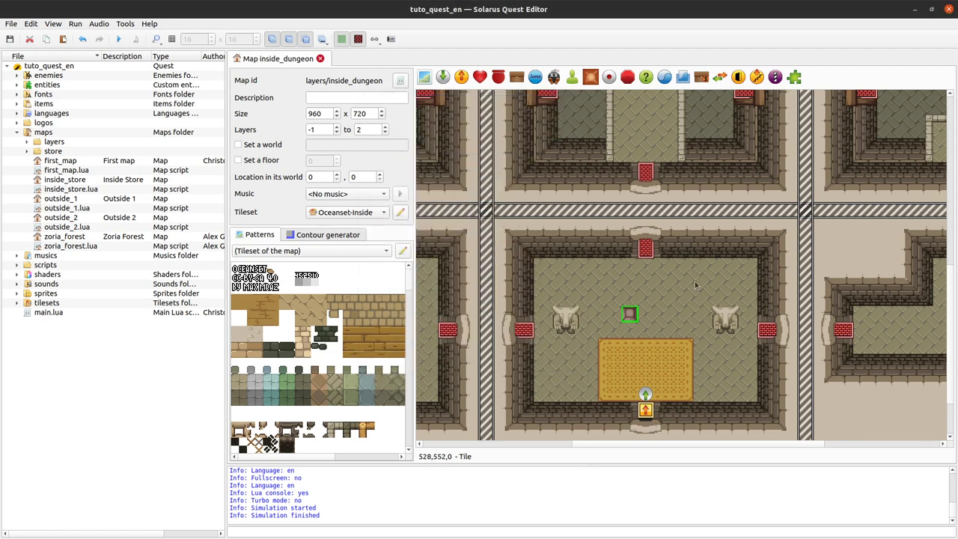
left_click(118, 39)
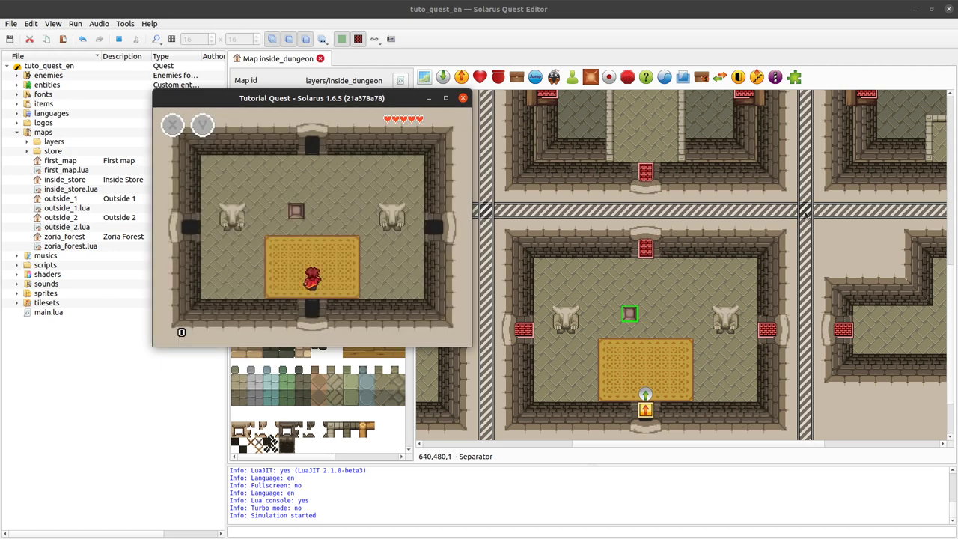
Grab and pull the block right, then walk around it to test whether it moves again.
key("Up")
key("Left")
key("space")
key("Right")
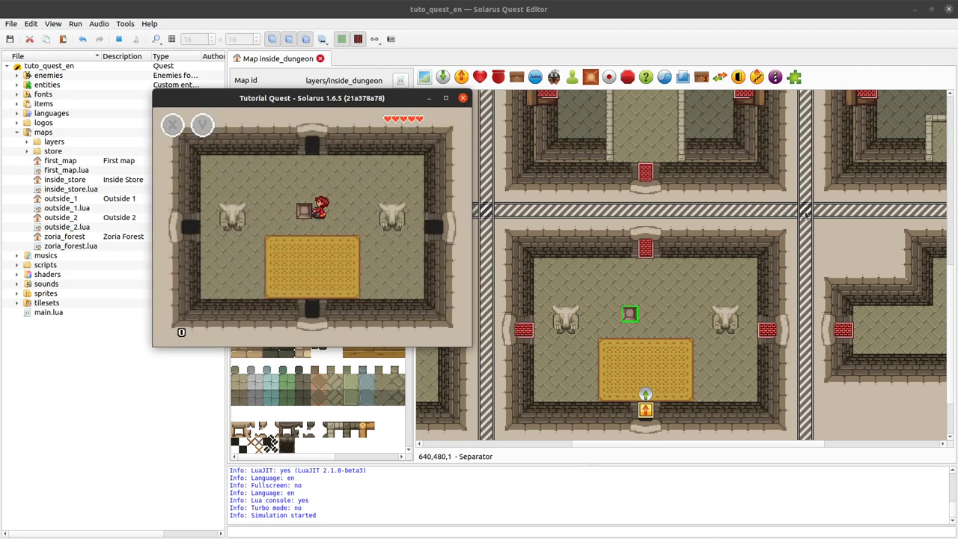
key("Down")
key("Left")
key("Up")
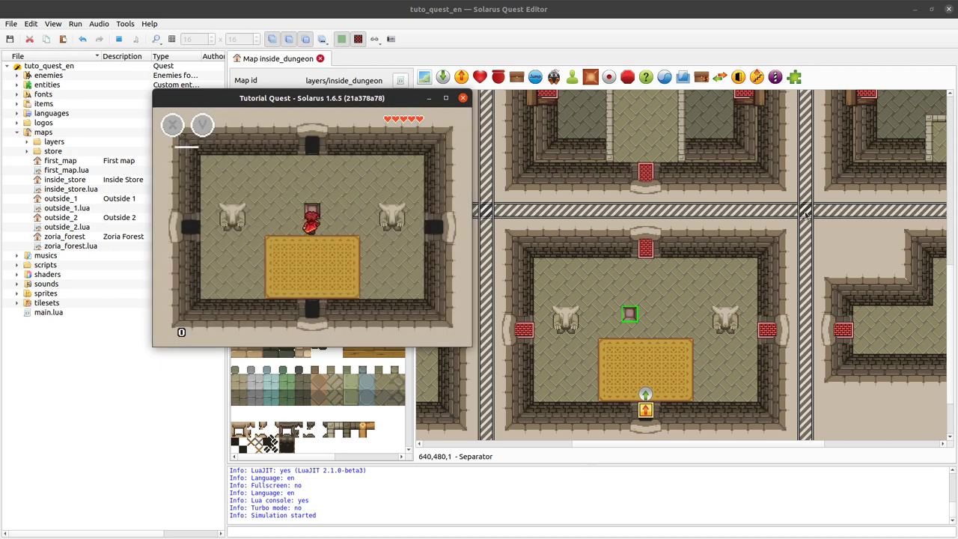
key("Left")
key("Up")
key("Right")
key("Down")
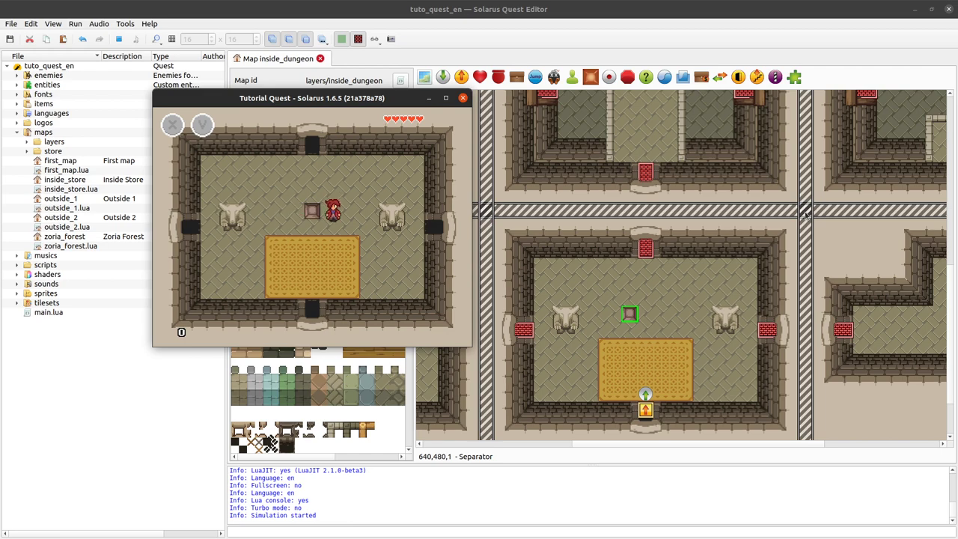
Close the game and turn off the block's Maximum moves limit after briefly trying 2.
left_click(462, 98)
double_click(631, 313)
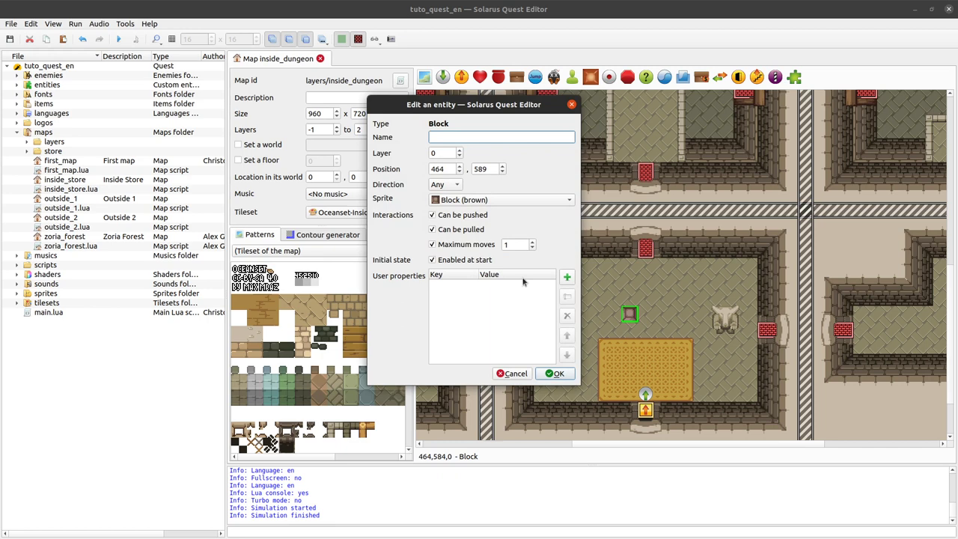
left_click(533, 242)
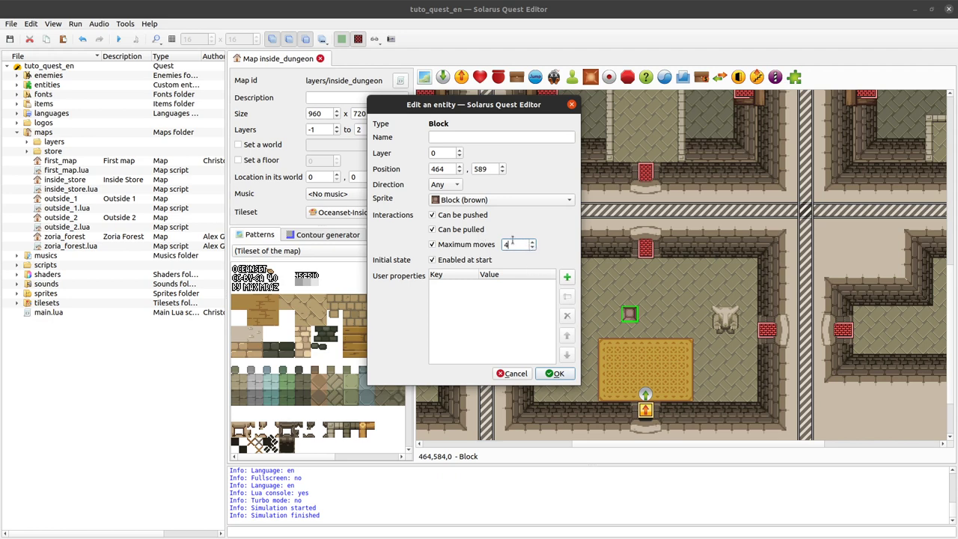
left_click(481, 245)
left_click(554, 373)
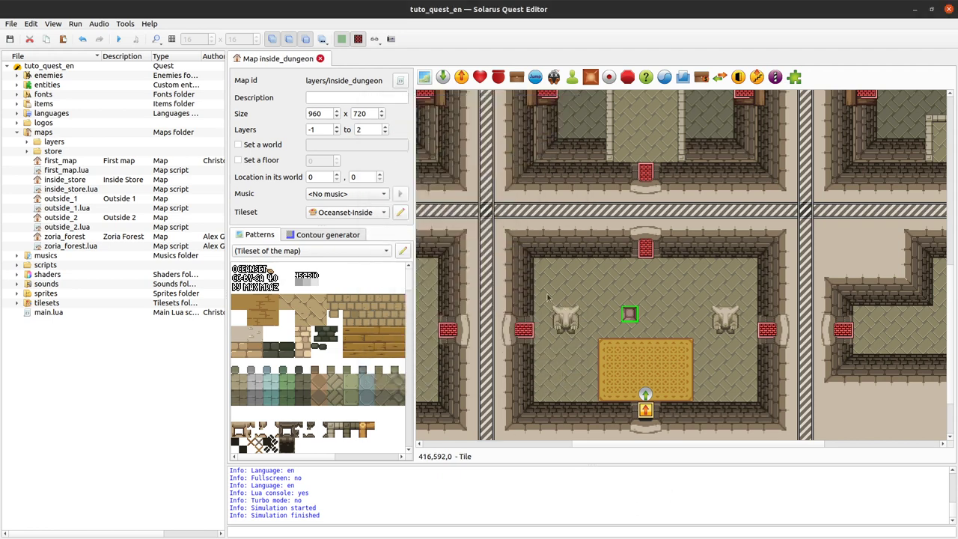
Run the quest, walk the hero up to face the block, then close the game and recentre the map.
left_click(122, 40)
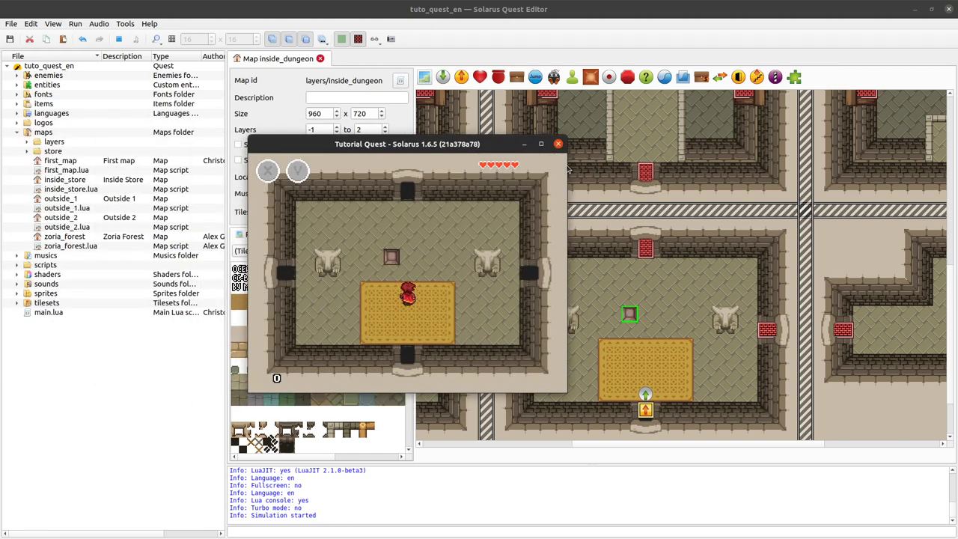
key("Up")
key("Left")
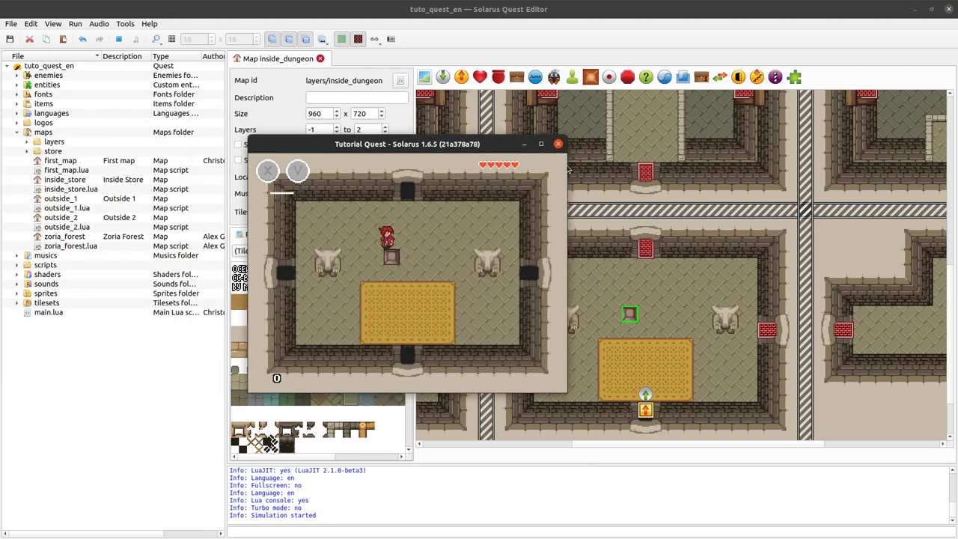
key("Right")
key("Down")
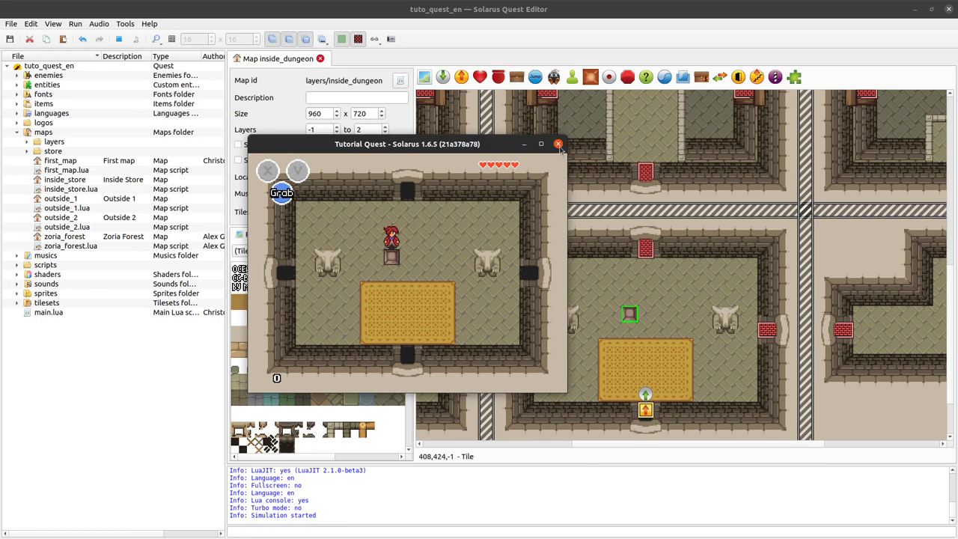
left_click(558, 144)
middle_click_drag(599, 303, 557, 278)
middle_click_drag(653, 237, 659, 246)
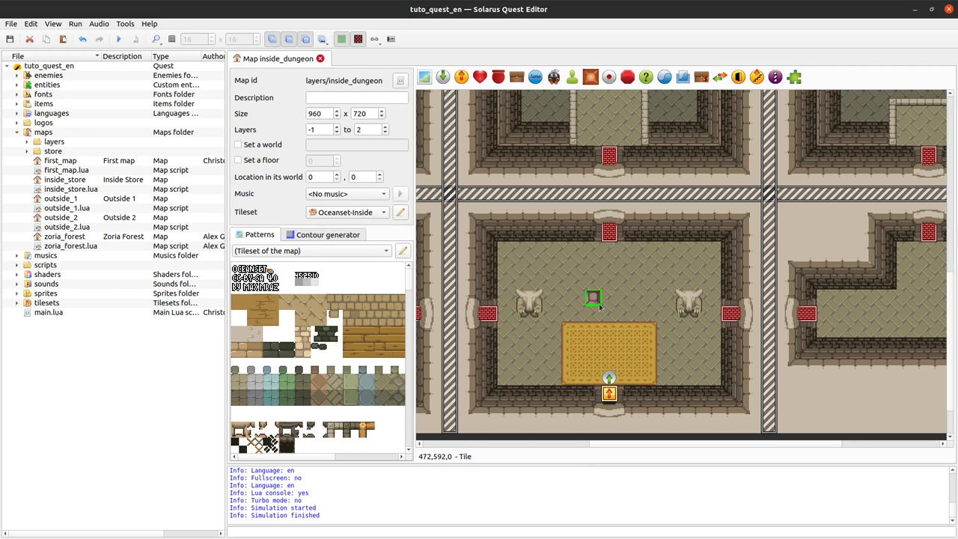
Untick Maximum moves on the brown block and choose Right as its Direction.
double_click(593, 297)
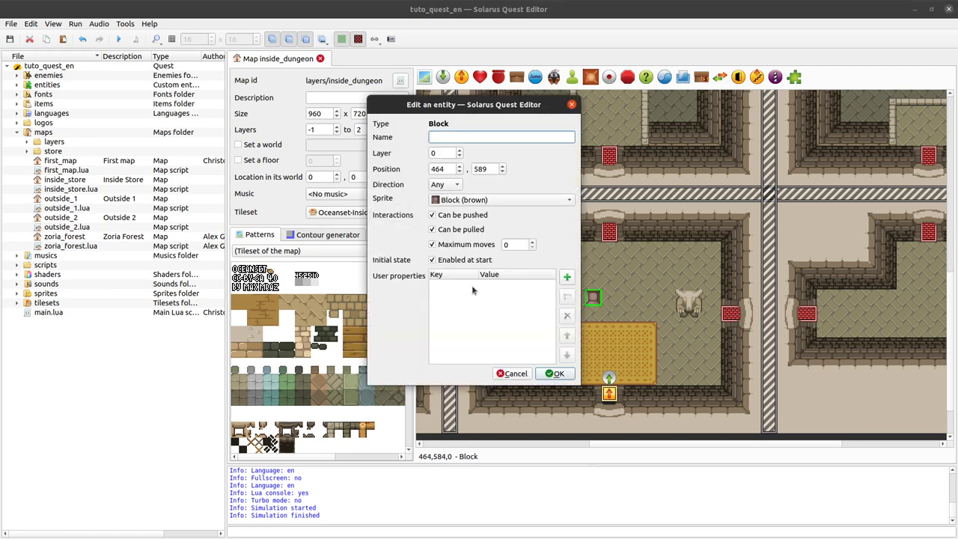
left_click(476, 245)
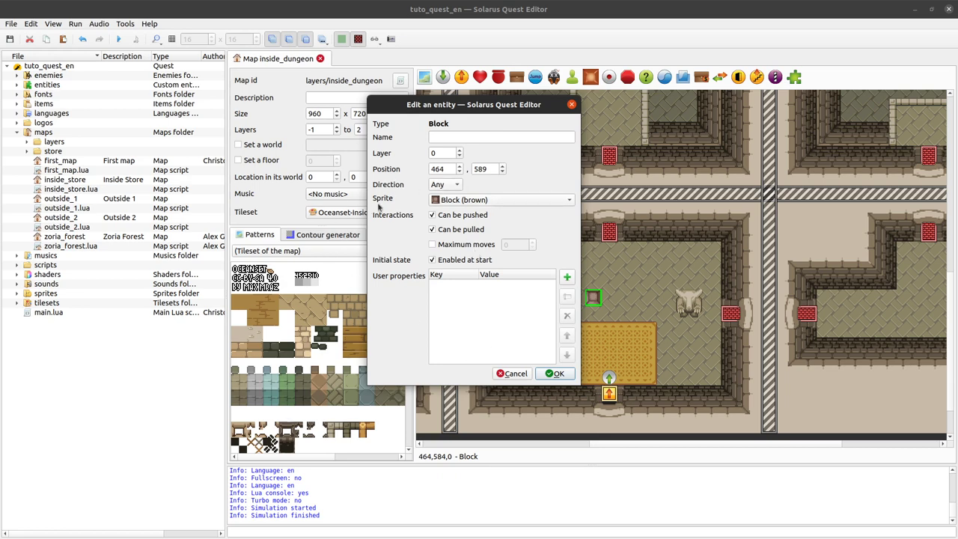
left_click(456, 187)
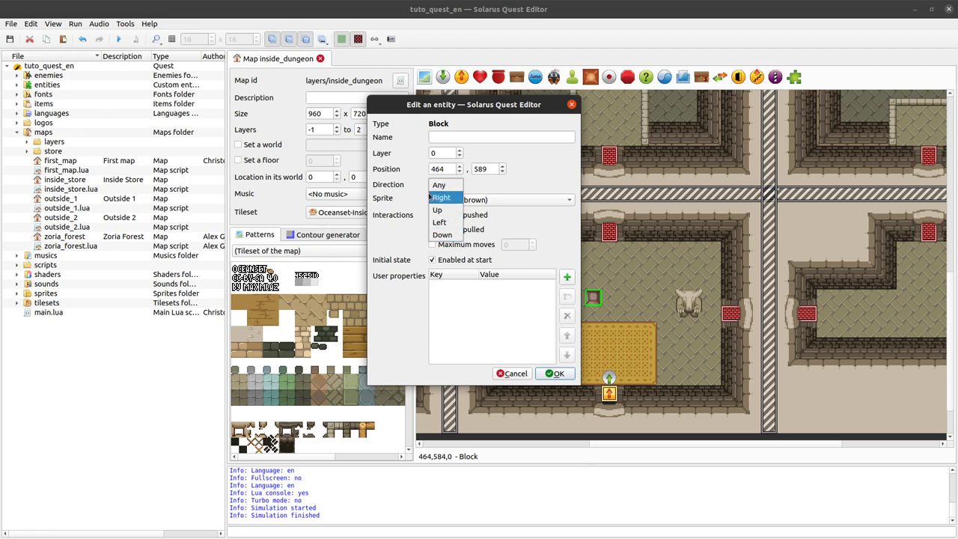
left_click(444, 199)
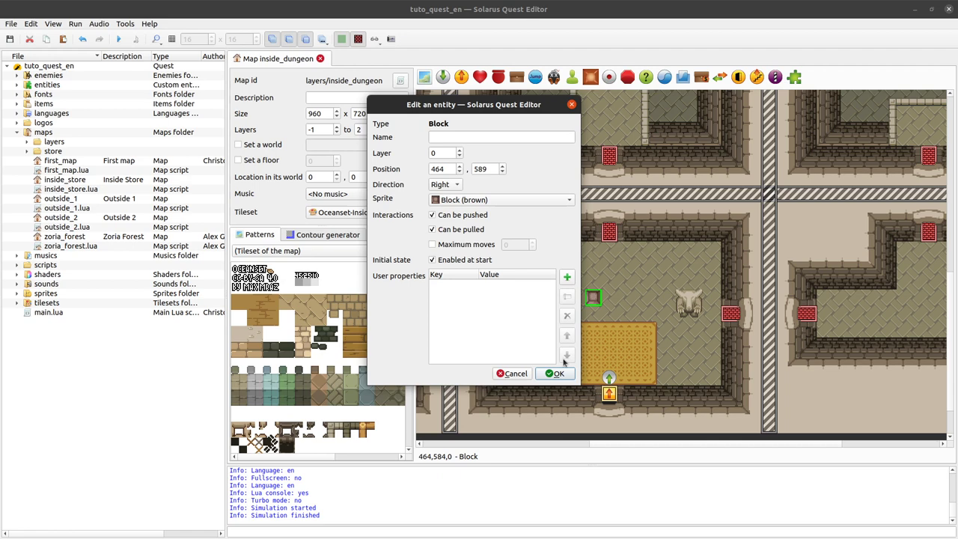
left_click(554, 374)
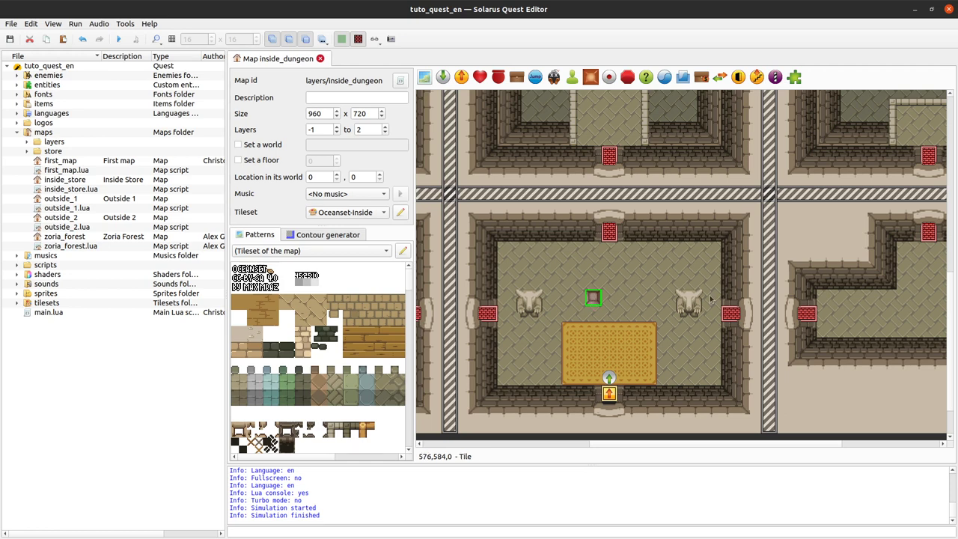
left_click(114, 39)
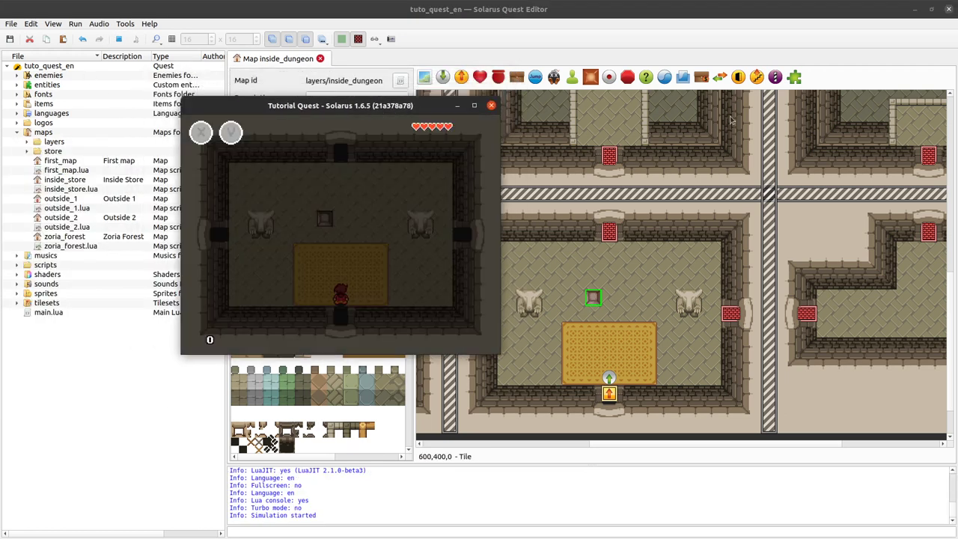
key("Up")
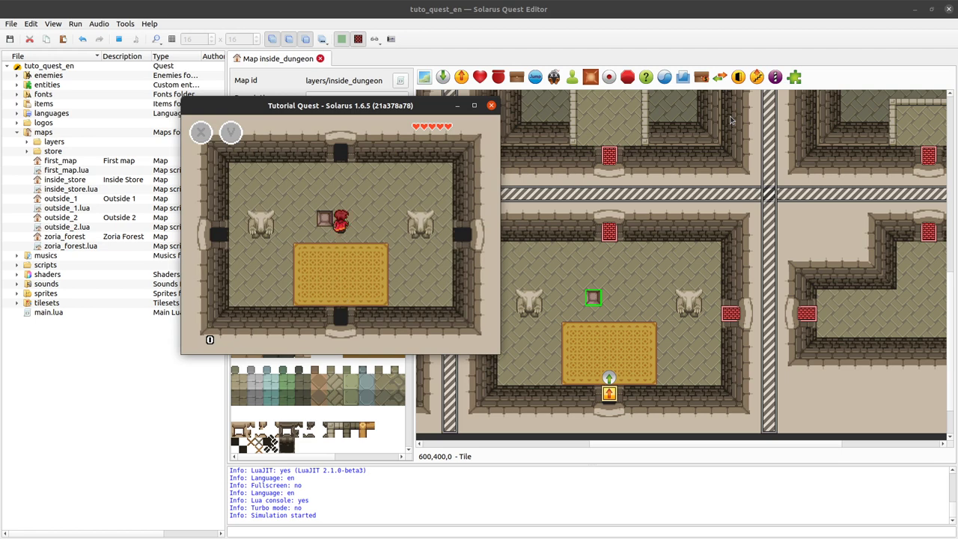
key("Right")
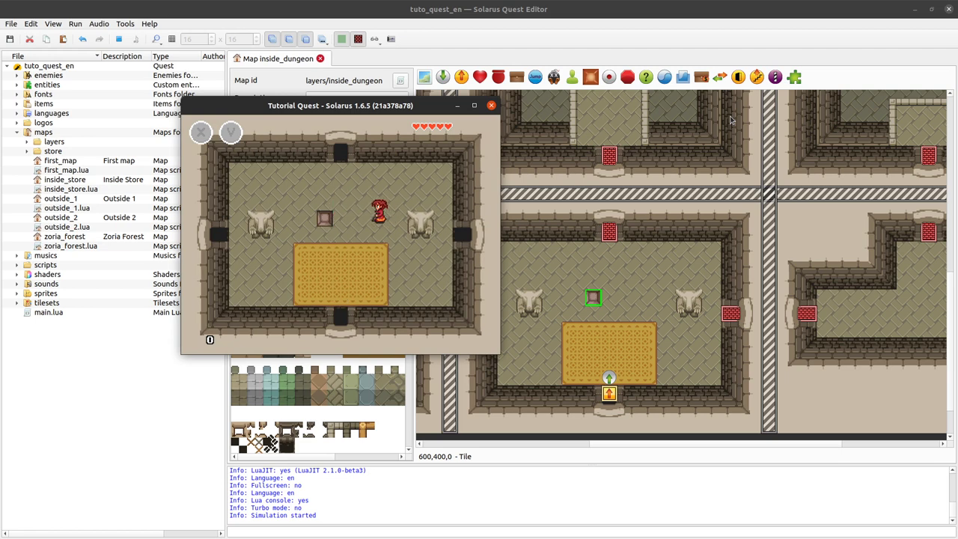
key("Left")
key("Up")
key("Left")
key("Down")
key("Right")
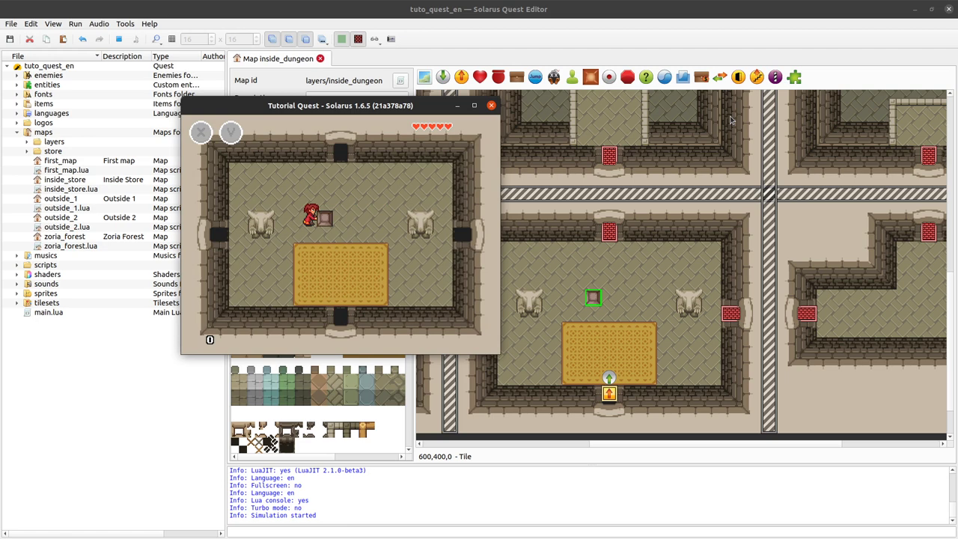
key("Right")
key("space")
key("Right")
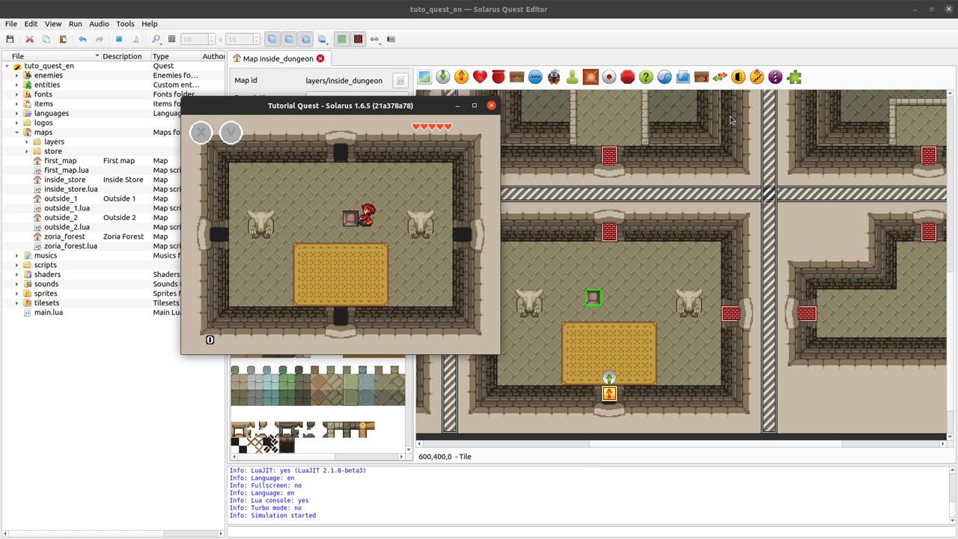
key("Right")
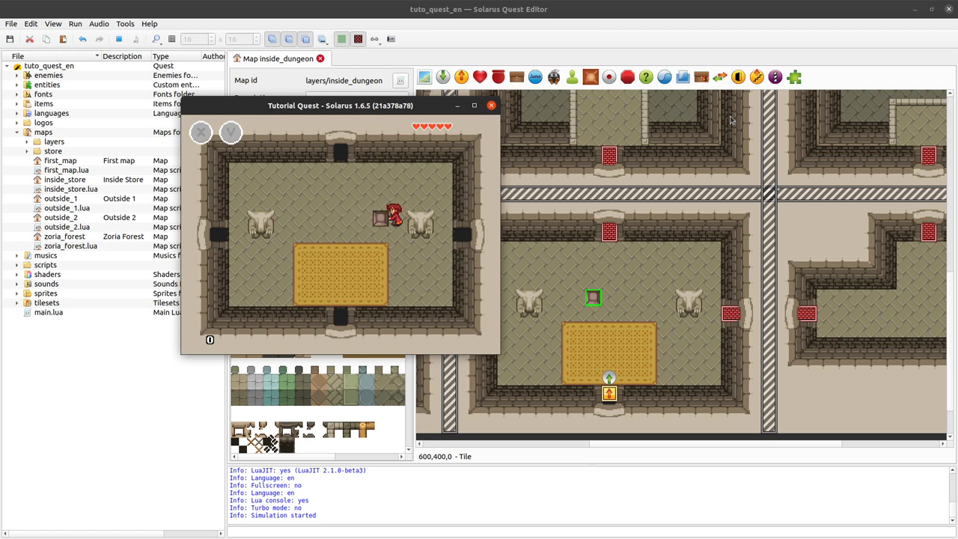
key("Up")
key("Left")
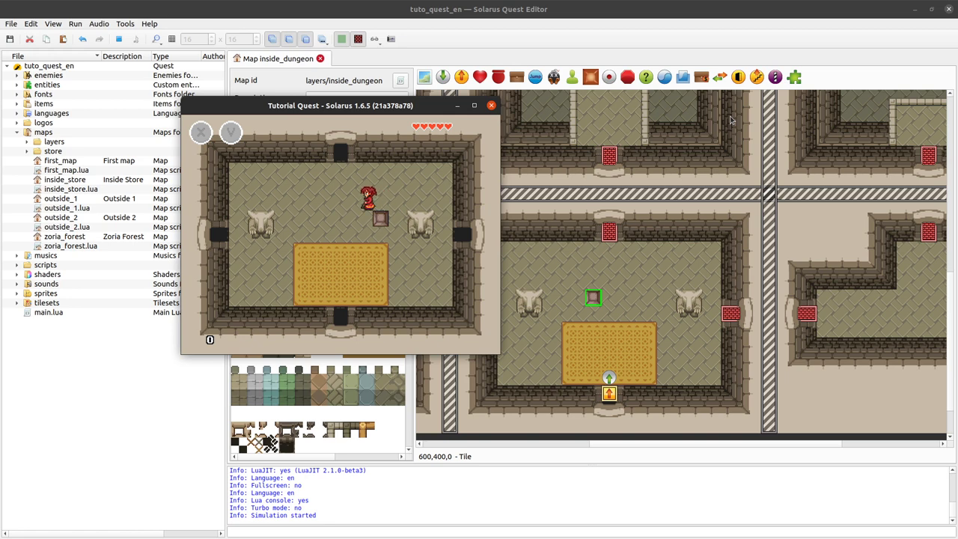
key("Down")
key("Right")
key("Up")
key("Right")
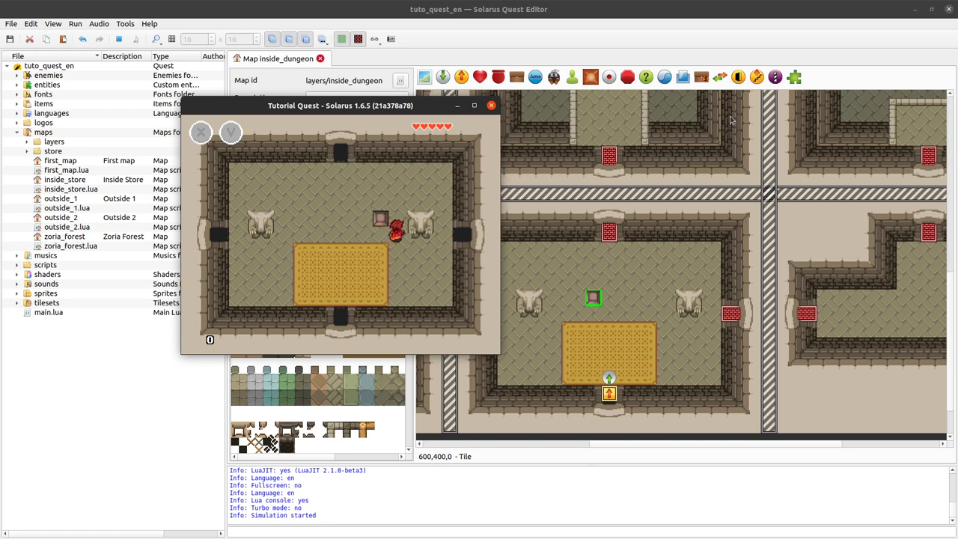
key("Up")
key("Left")
key("Left")
key("Right")
key("Down")
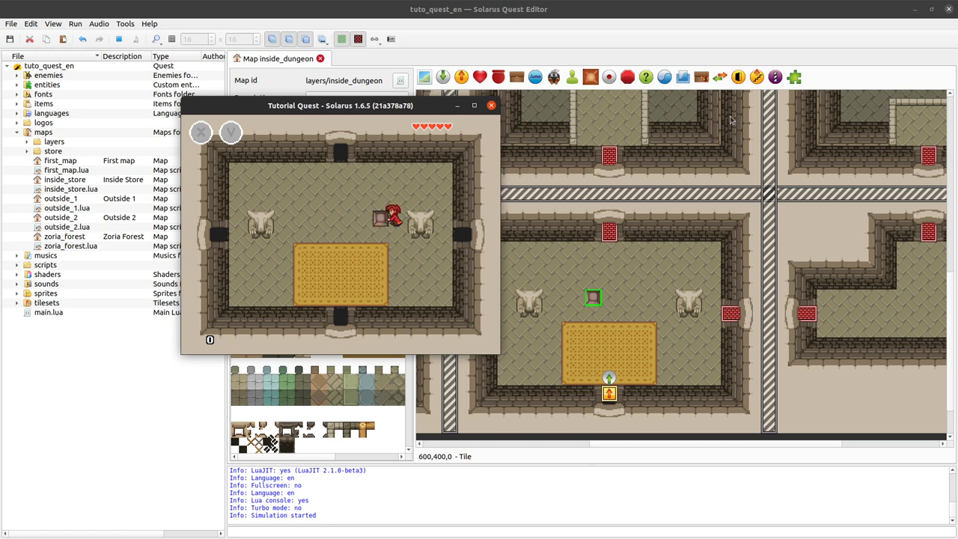
key("Down")
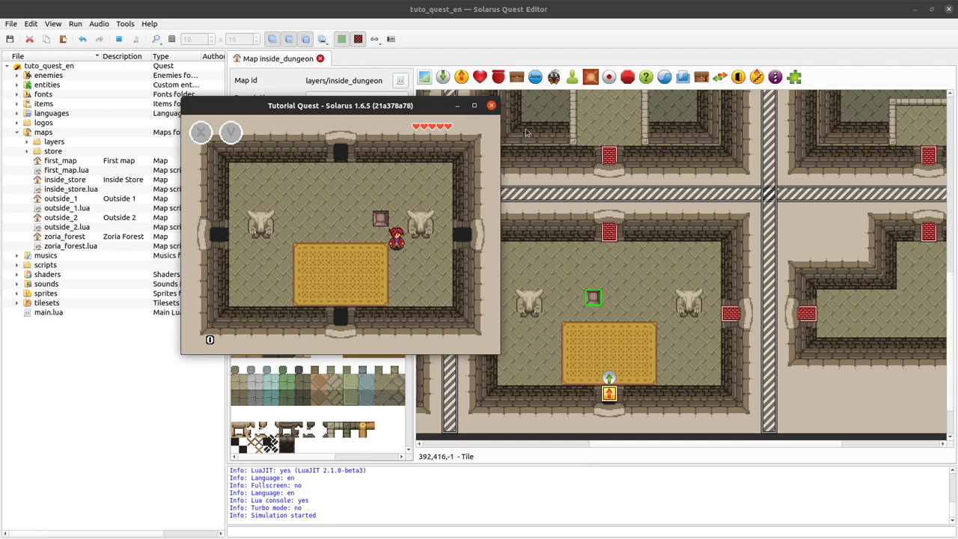
Close the test game and inspect the dungeon block's properties without changing them.
left_click(491, 106)
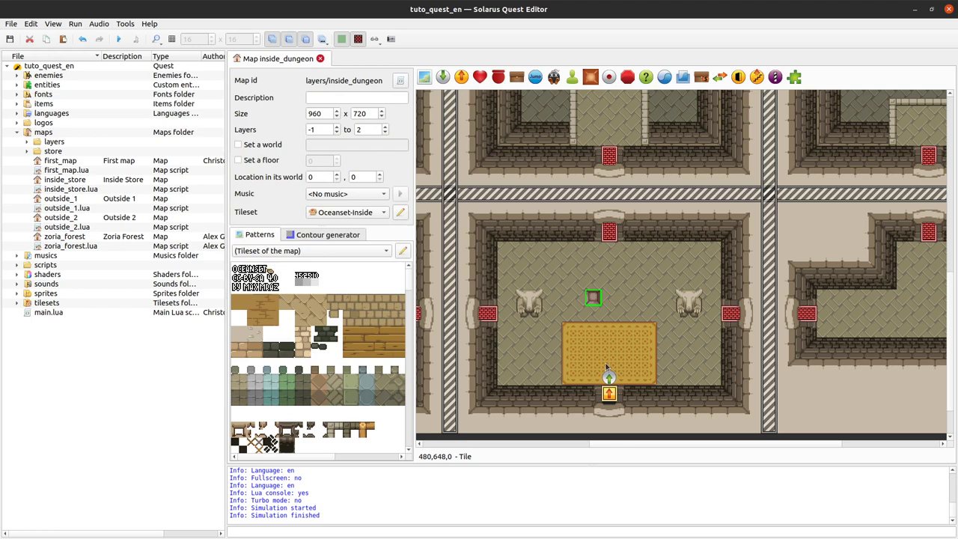
middle_click_drag(607, 367, 580, 259)
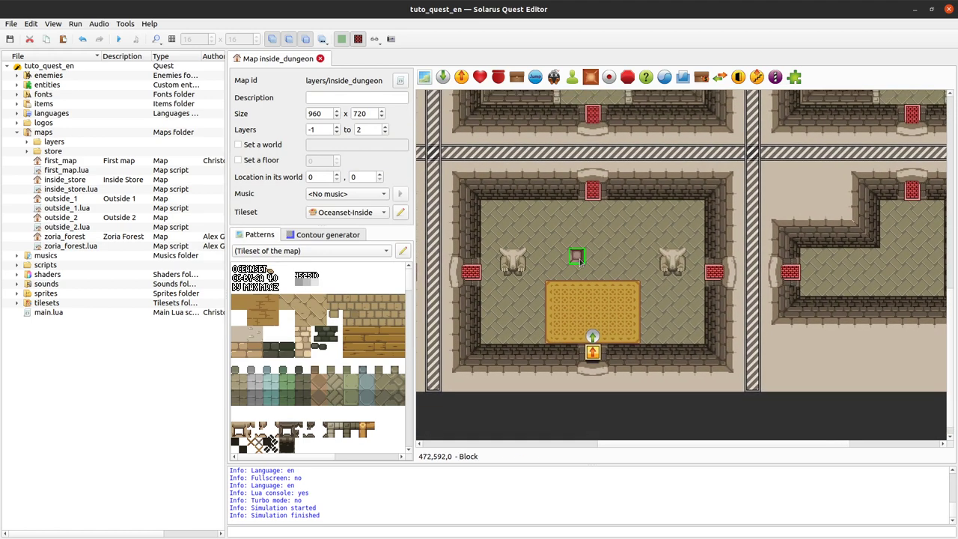
double_click(580, 260)
left_click_drag(474, 106, 345, 87)
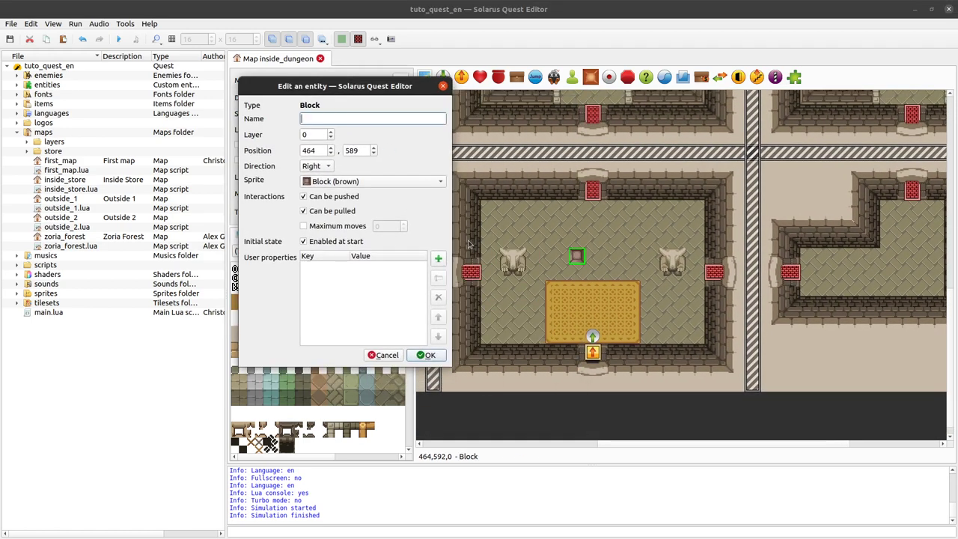
left_click(396, 356)
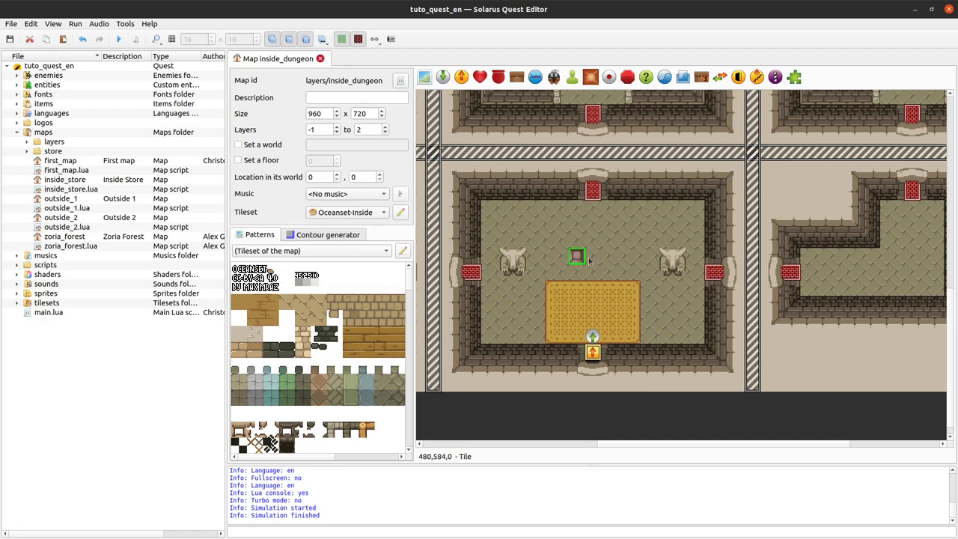
Show the 16x16 tile grid and shift the block one tile right.
scroll(588, 260, "up", 1, "ctrl")
key("ctrl+g")
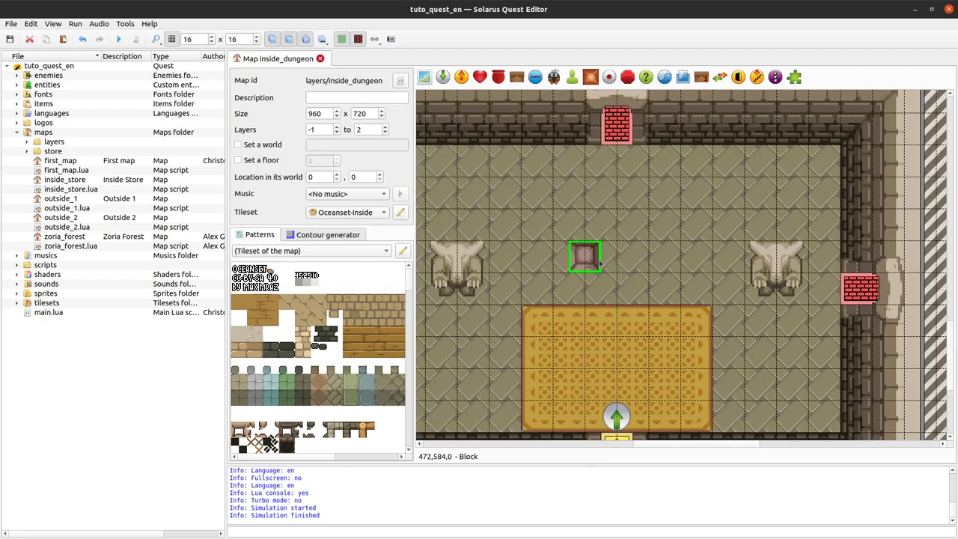
left_click_drag(599, 262, 615, 262)
Set the block's sprite to Ice block and confirm.
double_click(608, 259)
left_click_drag(427, 107, 288, 96)
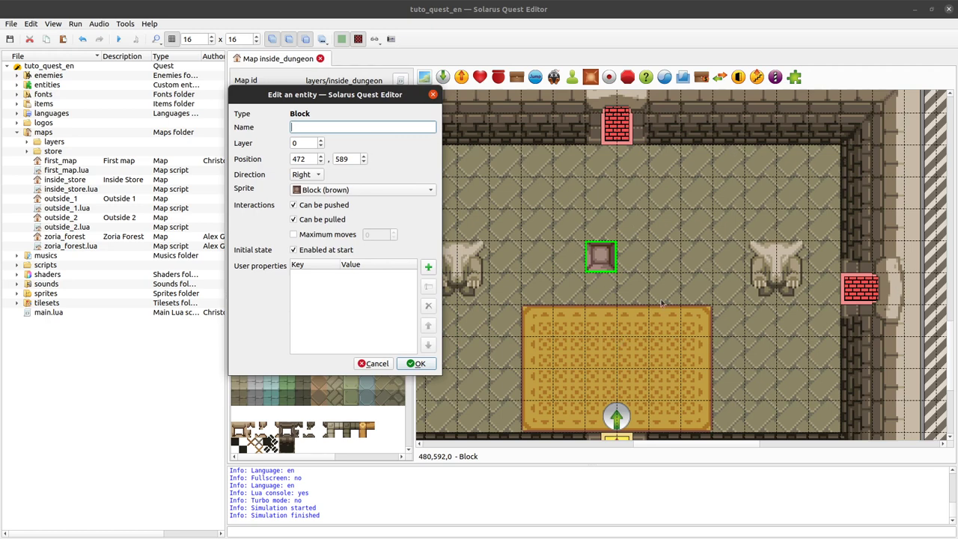
left_click(344, 191)
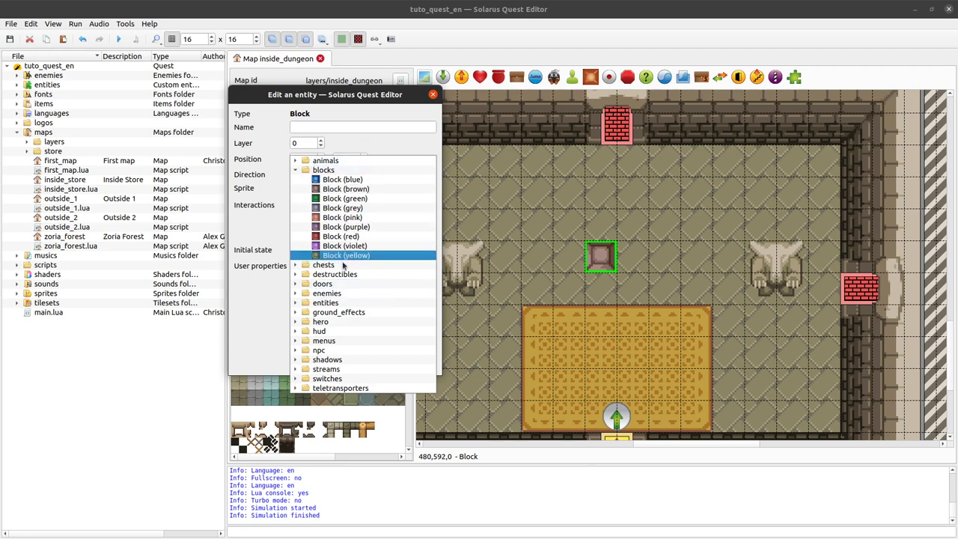
left_click(296, 294)
scroll(322, 240, "down", 4)
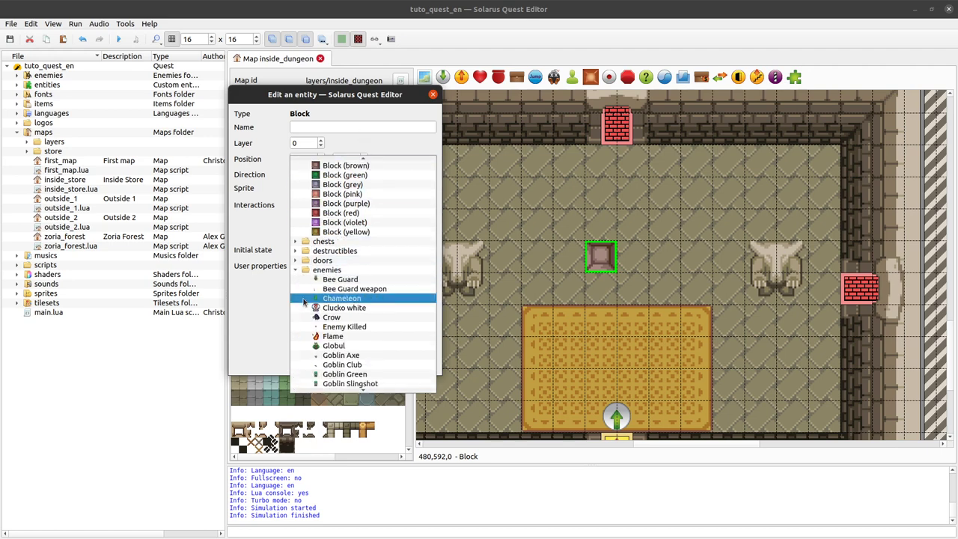
scroll(327, 190, "down", 1)
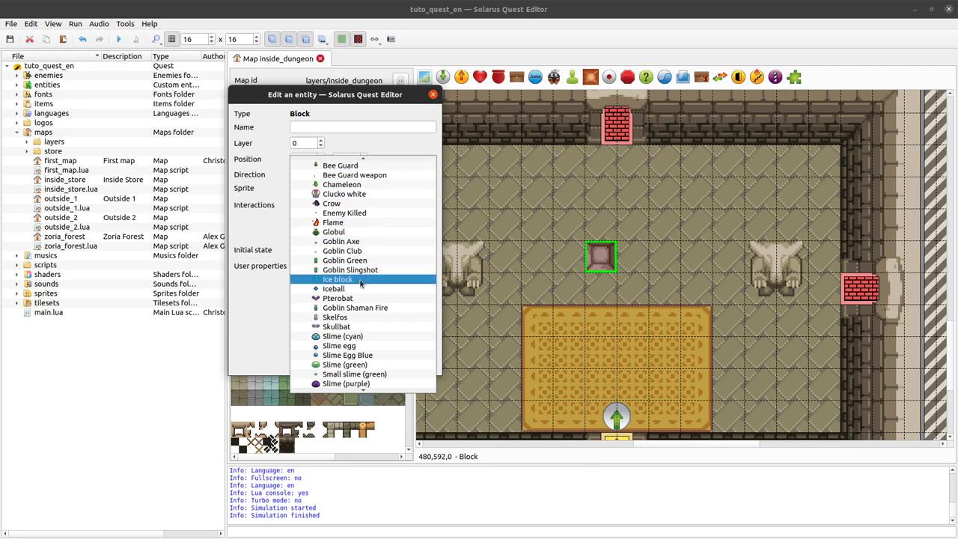
scroll(360, 282, "up", 2)
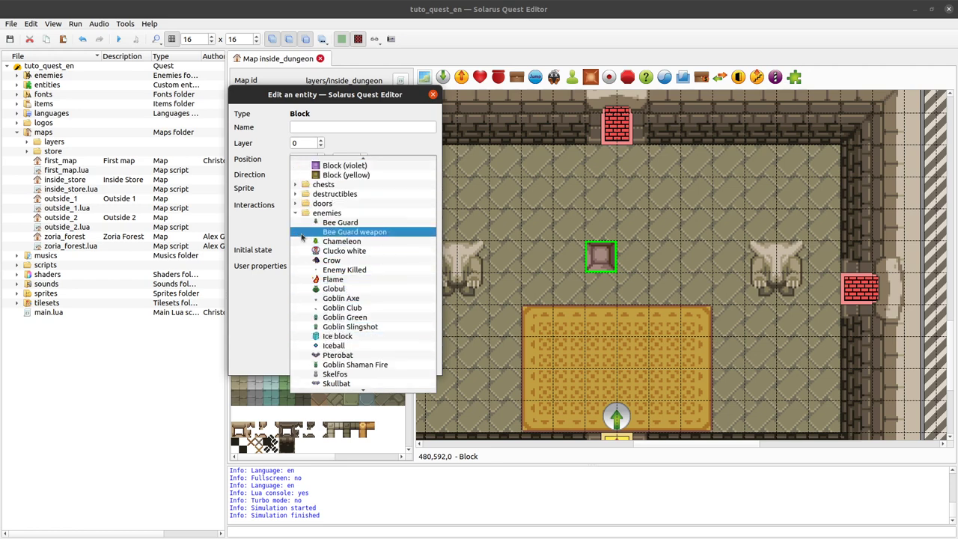
left_click(355, 338)
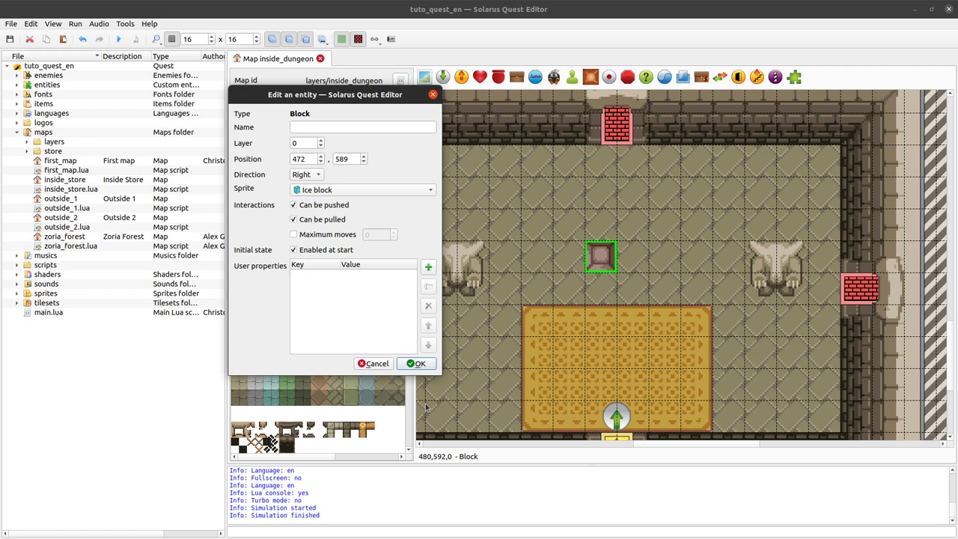
left_click(420, 364)
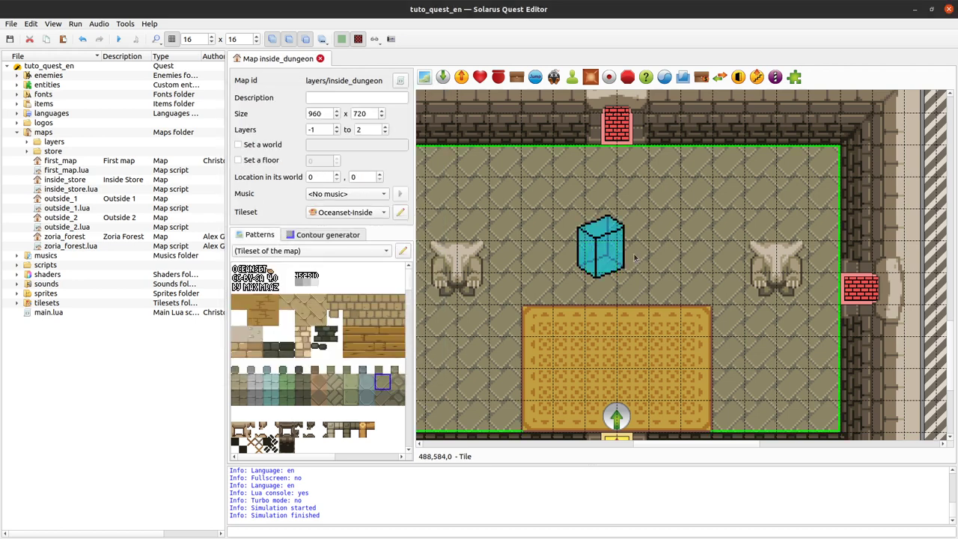
Run the quest and have the hero grab the ice block and pull it right.
left_click(121, 42)
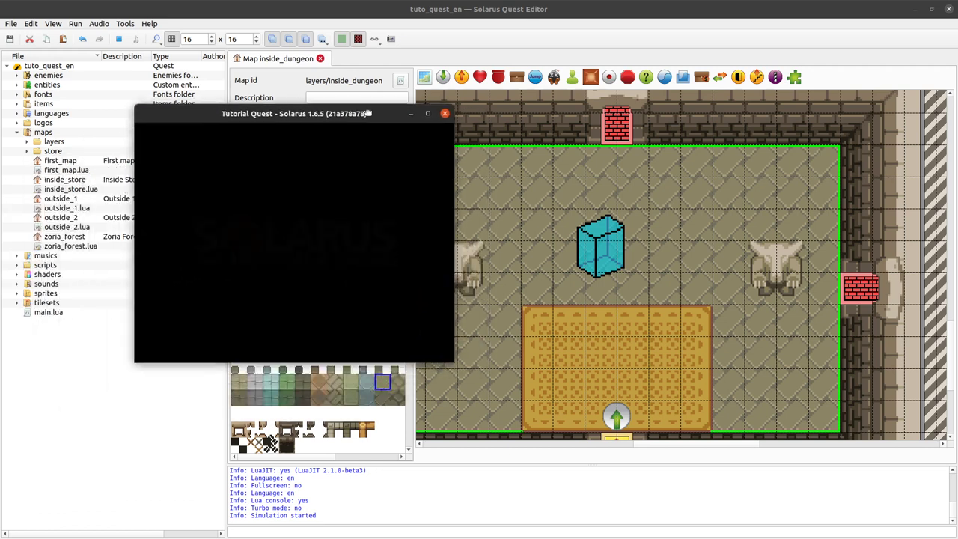
key("Up")
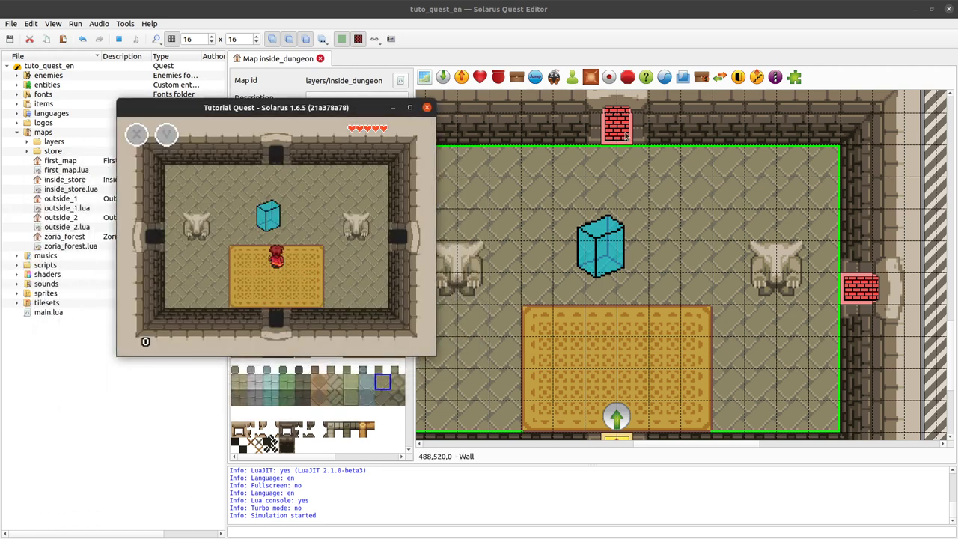
key("Right")
key("Up")
key("Left")
key("space")
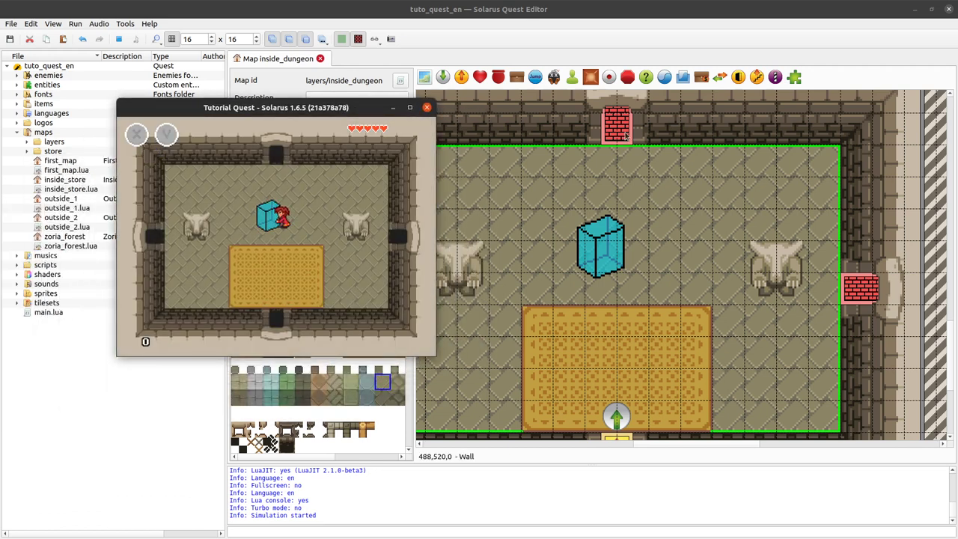
key("Right")
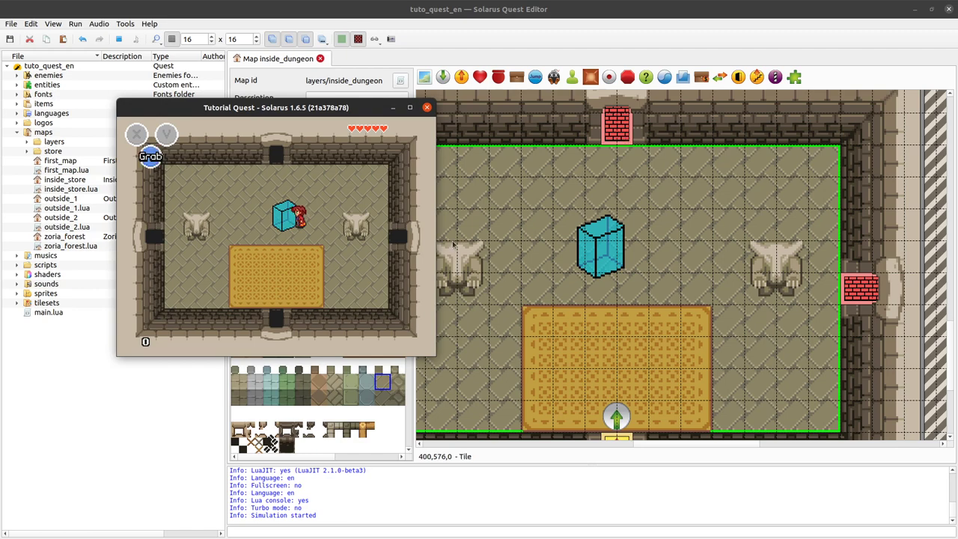
Close the game and set the ice block's Direction to Any, leaving Maximum moves off.
left_click(427, 108)
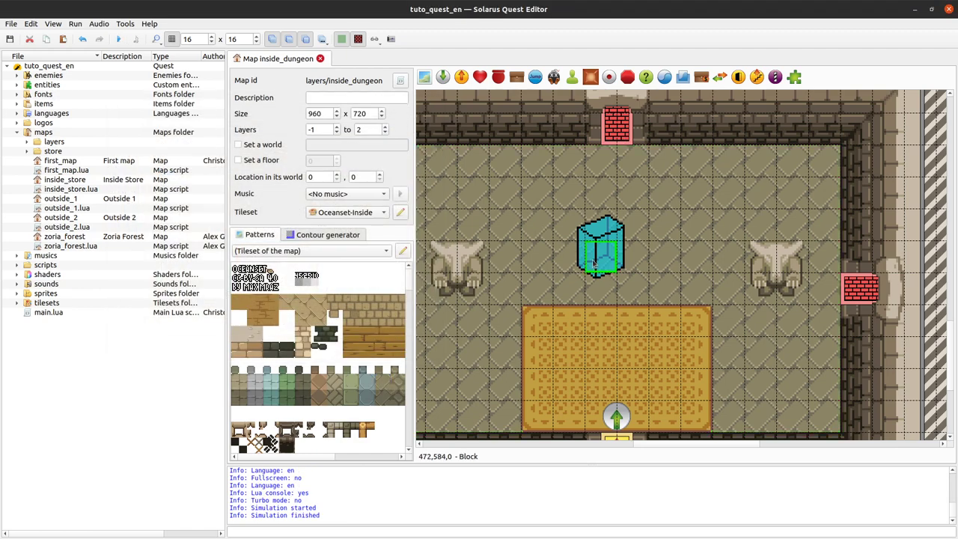
double_click(599, 264)
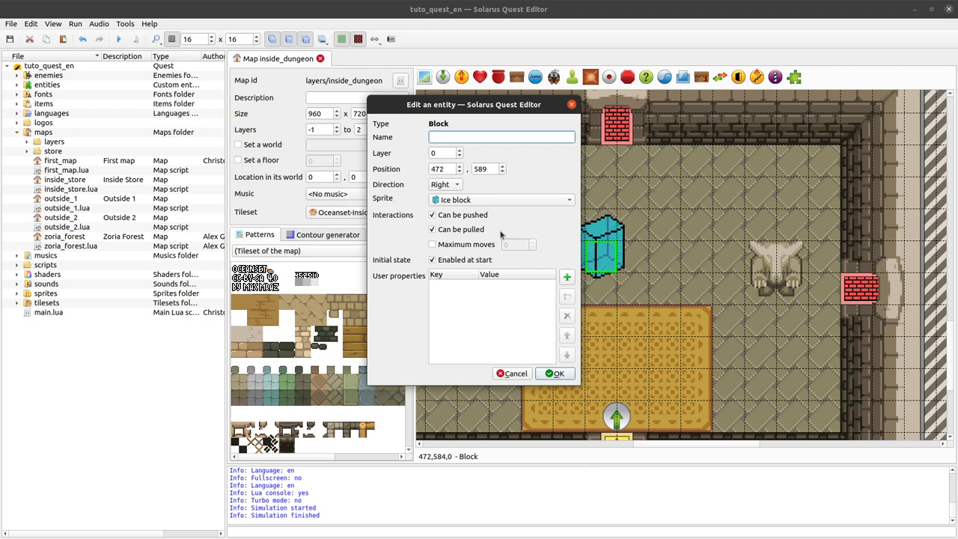
left_click(487, 245)
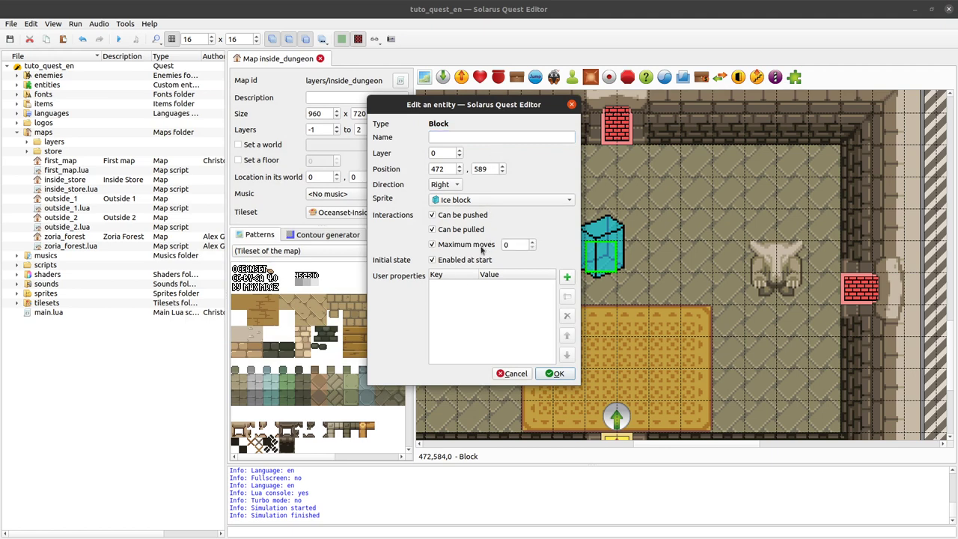
left_click(482, 247)
left_click(448, 184)
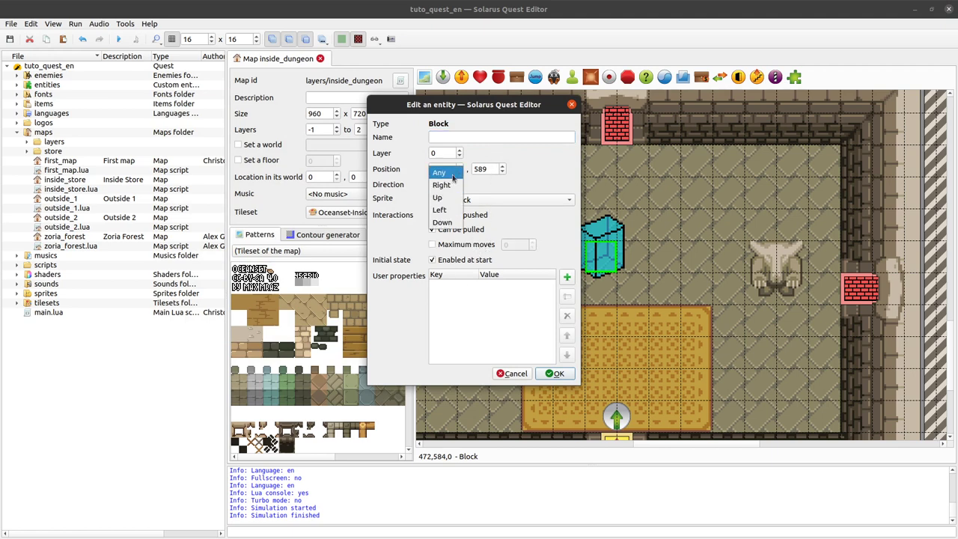
left_click(452, 175)
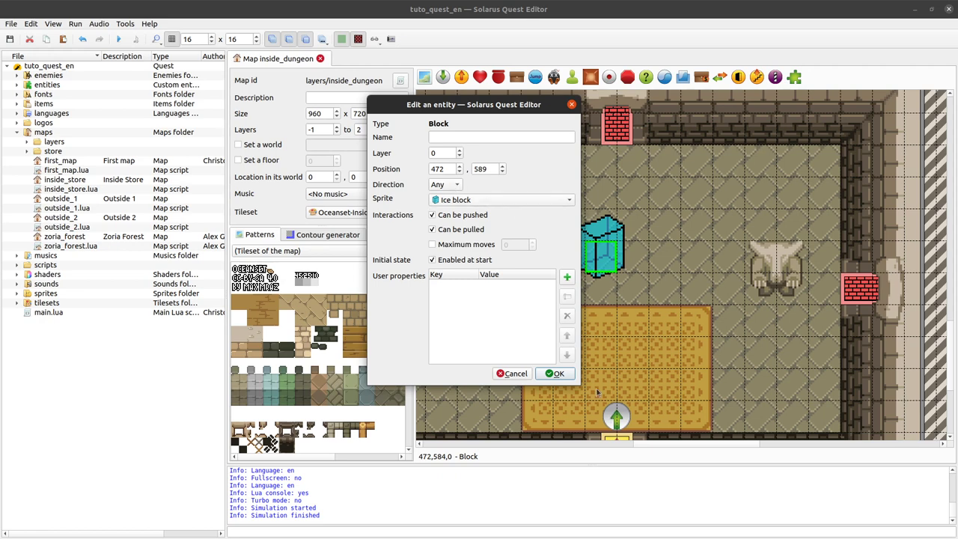
left_click(558, 374)
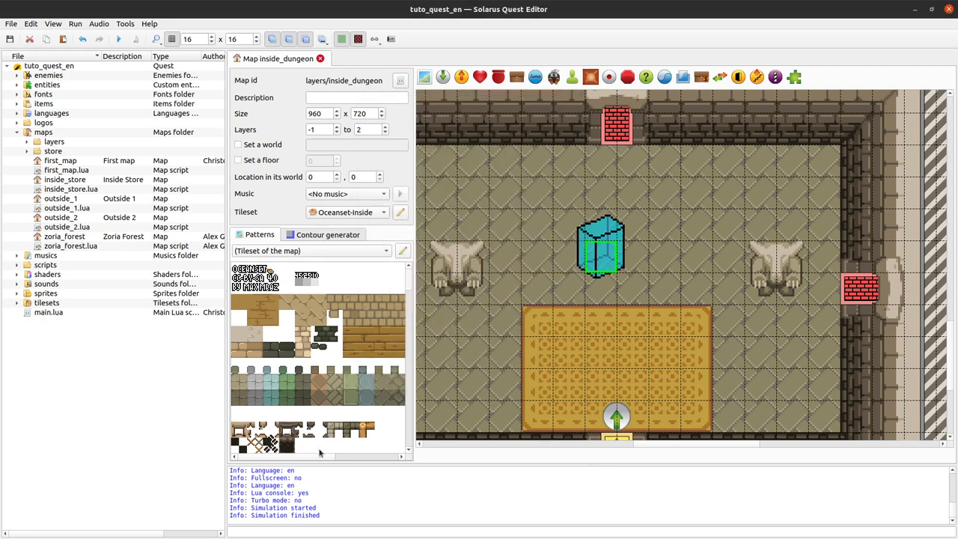
Draw stone ledge strips above and below the ice block, stretching the lower one to match.
scroll(315, 419, "down", 1)
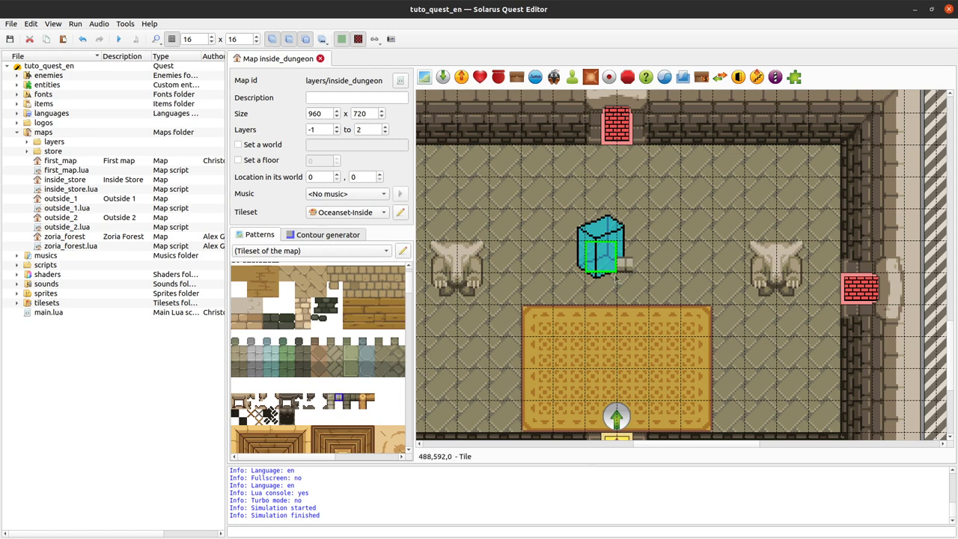
left_click_drag(524, 282, 693, 283)
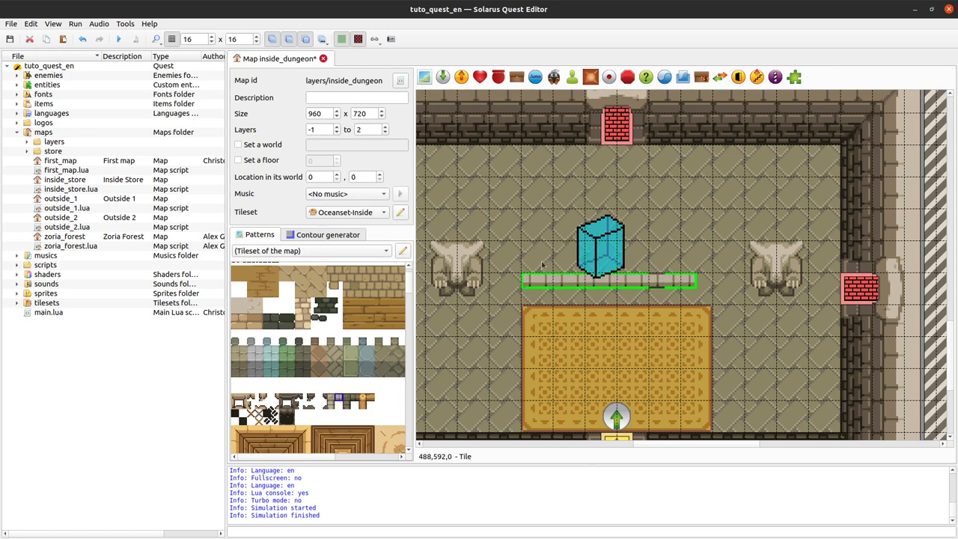
mouse_move(529, 232)
left_mouse_down()
mouse_move(725, 233)
mouse_move(710, 233)
left_mouse_up()
left_click(687, 283)
left_click_drag(688, 284, 704, 283)
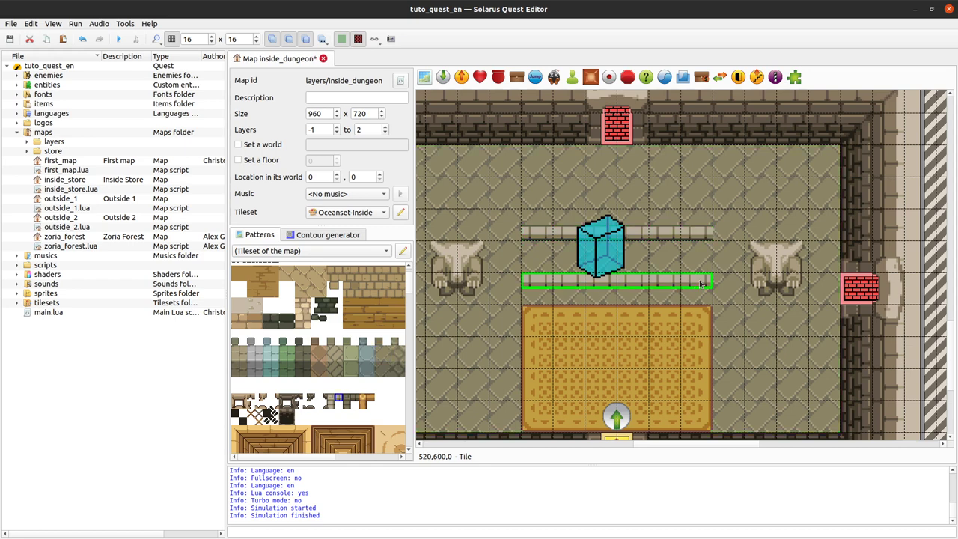
Save the map and launch a test run of the quest.
key("ctrl+s")
left_click(118, 39)
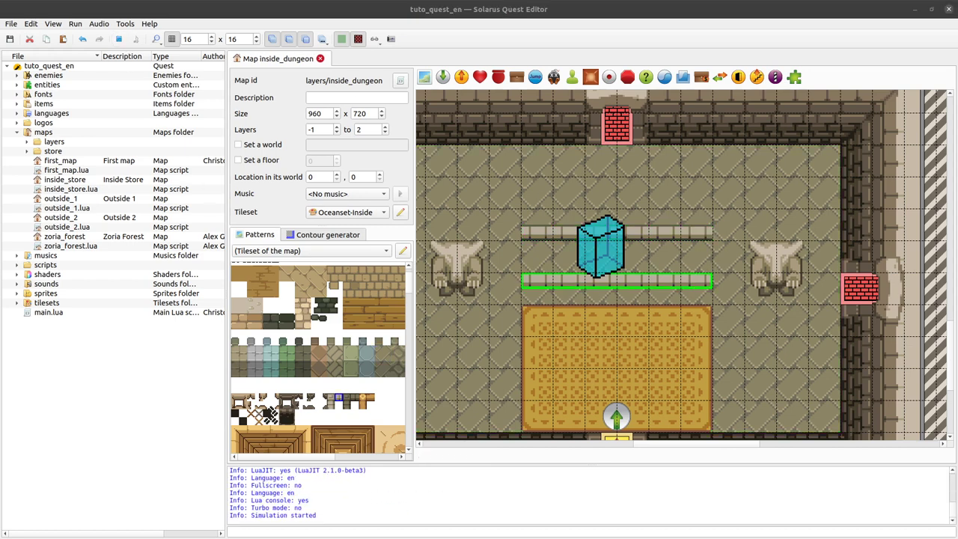
left_click_drag(437, 136, 342, 105)
left_click(610, 261)
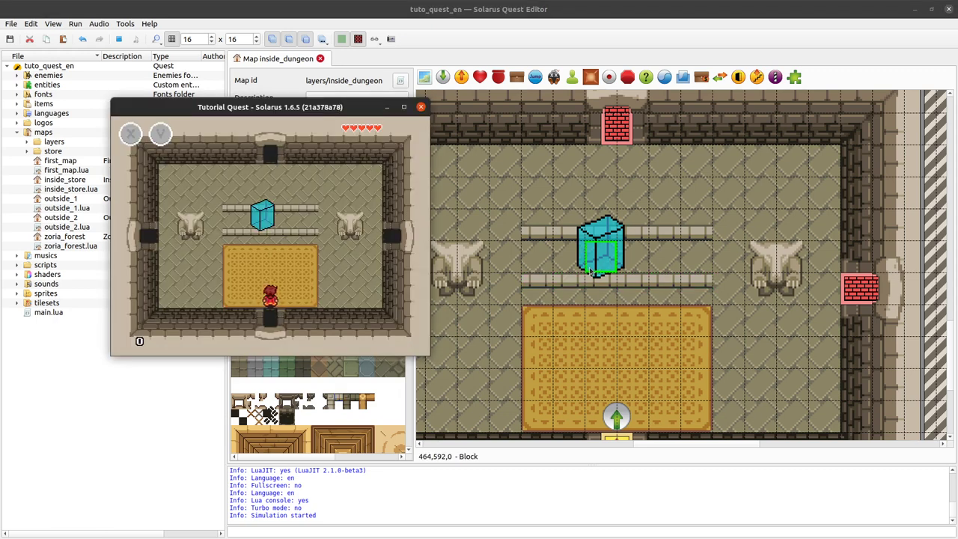
In the game, pull the ice block right, then push it back left along the ledge.
key("alt+Tab")
key("Up")
key("Right")
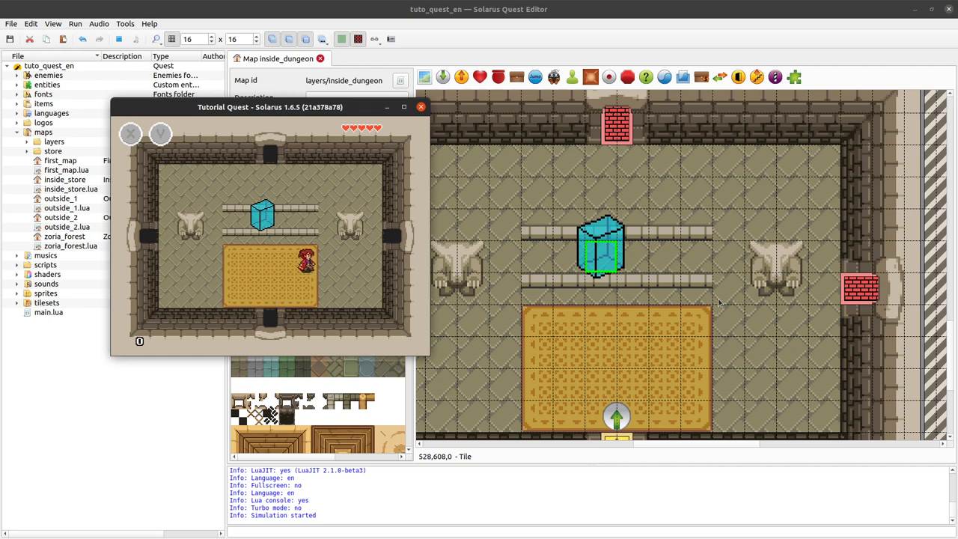
key("Up")
key("Left")
key("space")
key("Right")
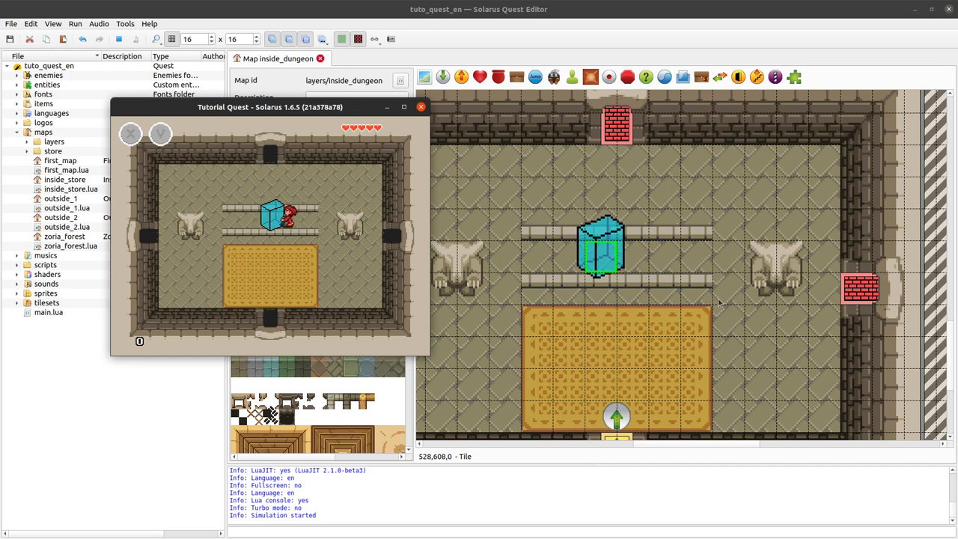
key("Left")
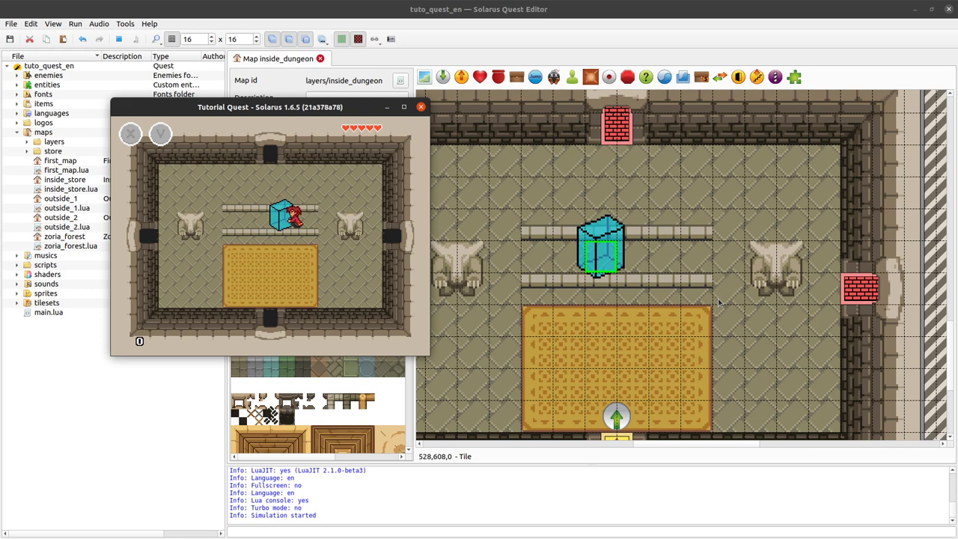
key("Left")
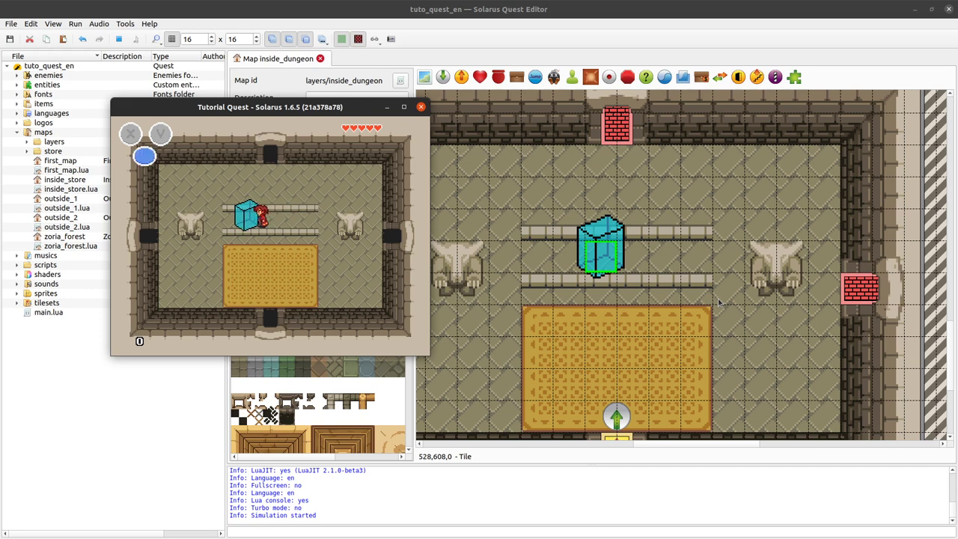
key("Right")
Walk around the block and twice pull it further left along the ledge.
key("Down")
key("Left")
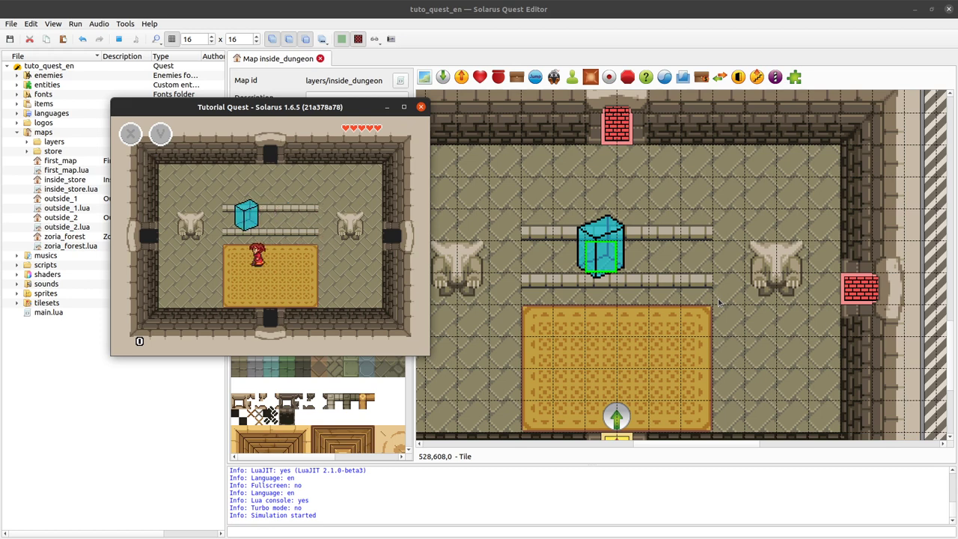
key("Up")
key("Up")
key("space")
key("Left")
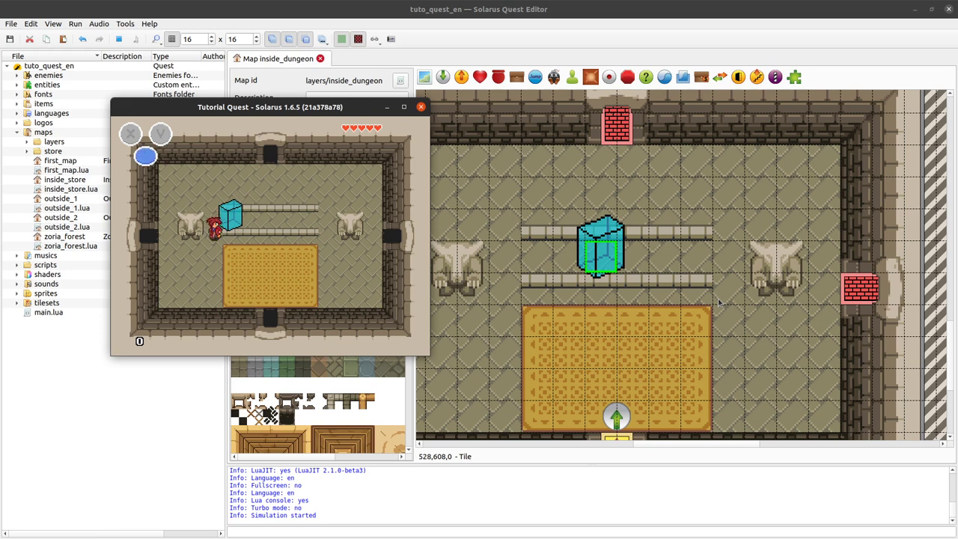
key("Down")
key("Right")
key("Up")
key("Left")
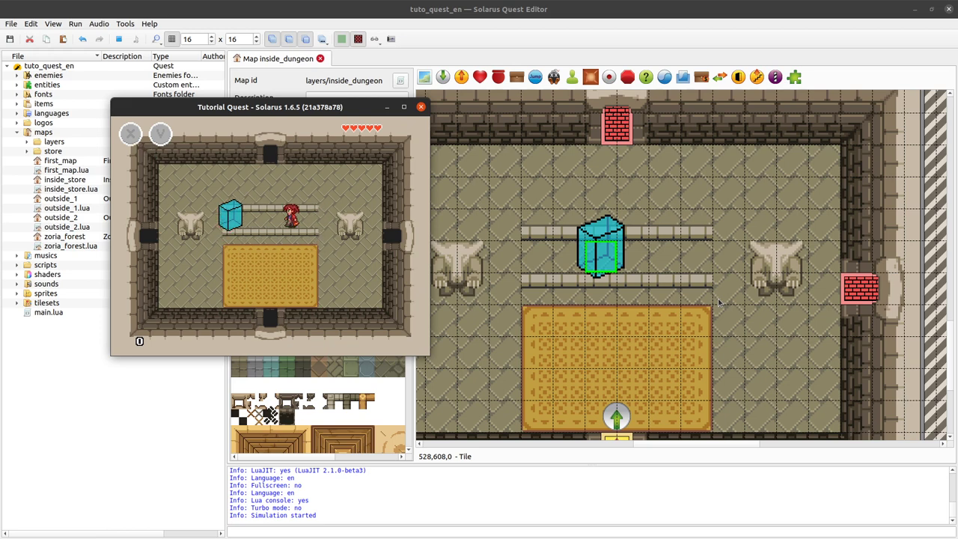
key("space")
key("Left")
key("Right")
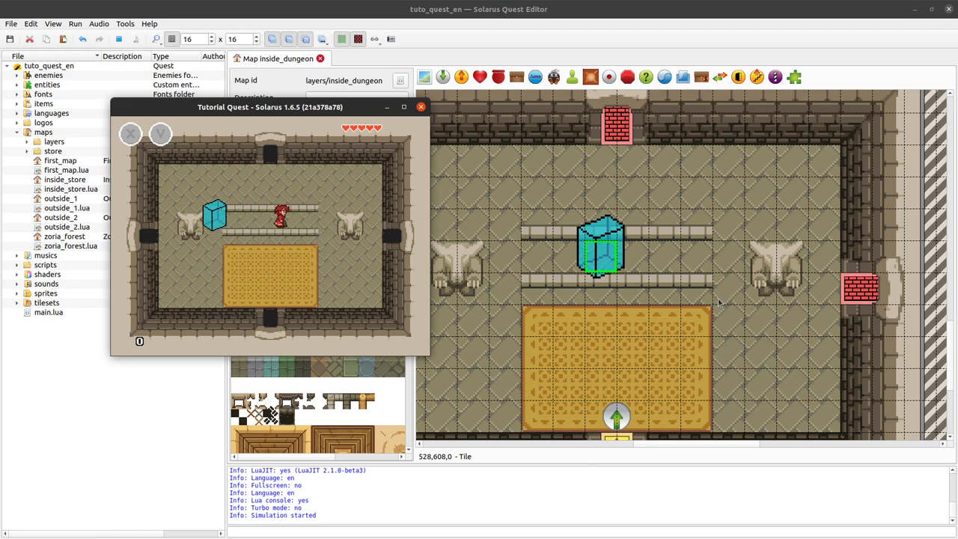
Push the ice block up, right along the top row and back left, then close the game.
key("Down")
key("Left")
key("Up")
key("Up")
key("Left")
key("Up")
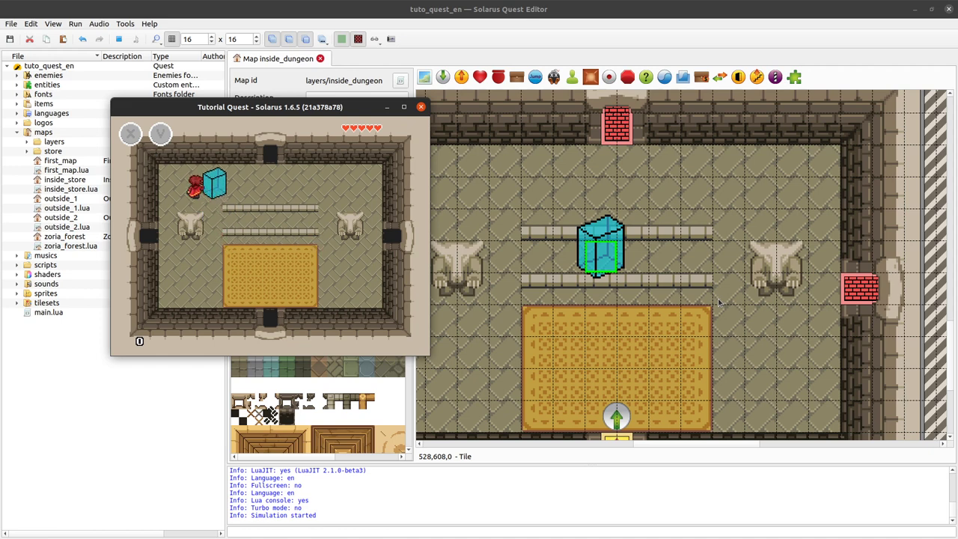
key("Right")
key("Right")
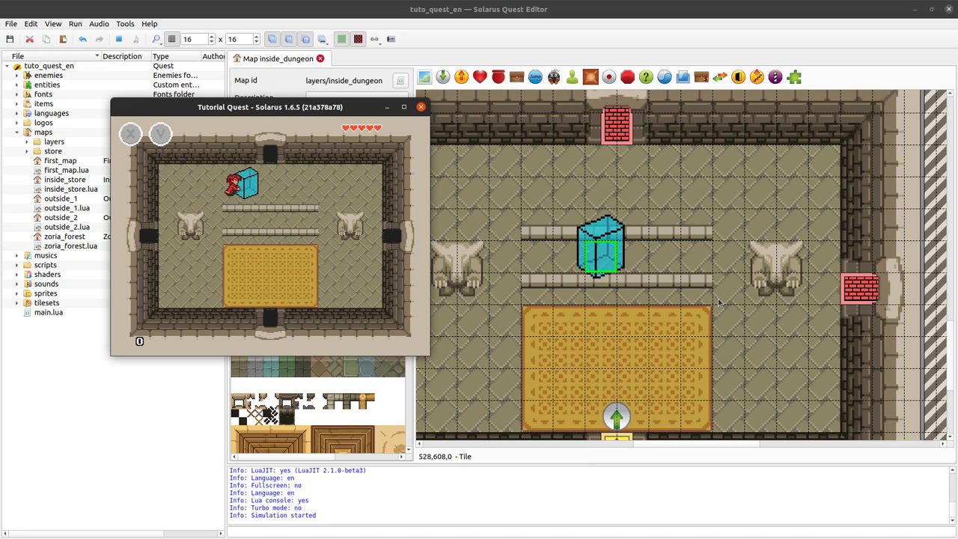
key("Up")
key("Right")
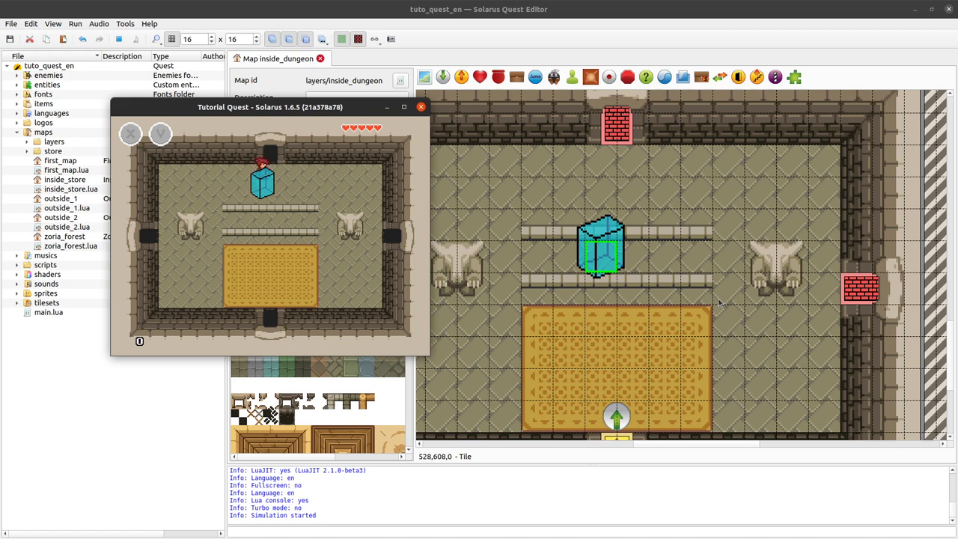
key("Right")
key("Down")
key("Left")
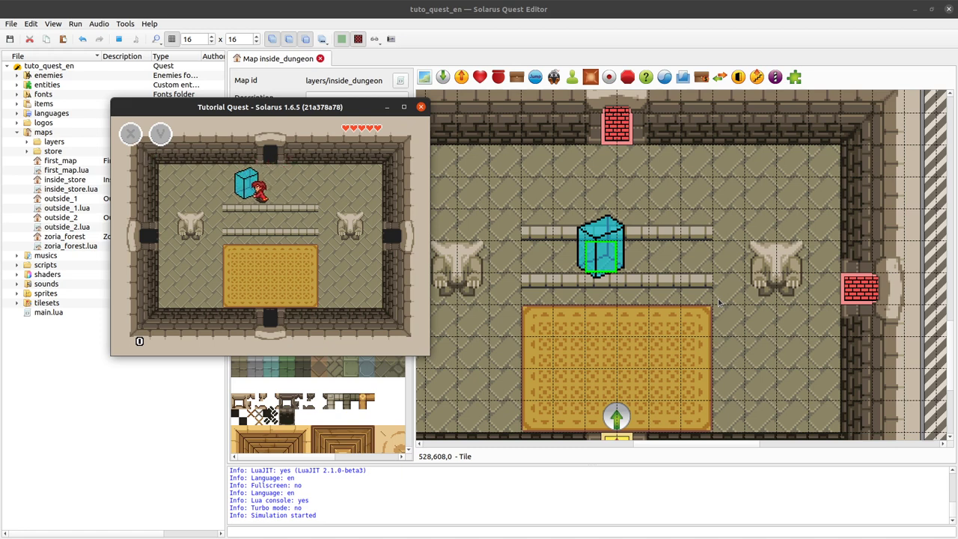
left_click(422, 107)
Select the stone rail, then move the ice block up just below the top brick wall.
left_click(565, 234)
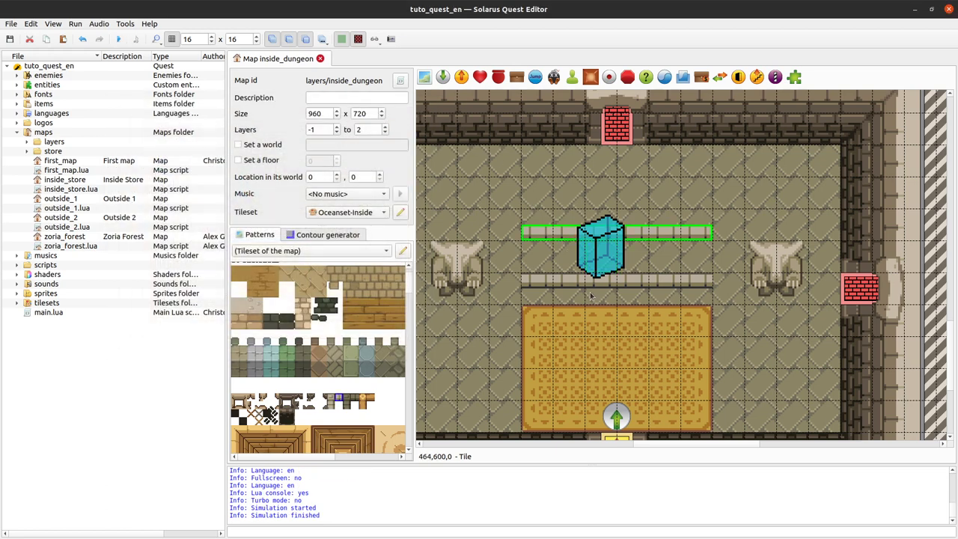
left_click(605, 240)
left_click_drag(605, 237, 620, 174)
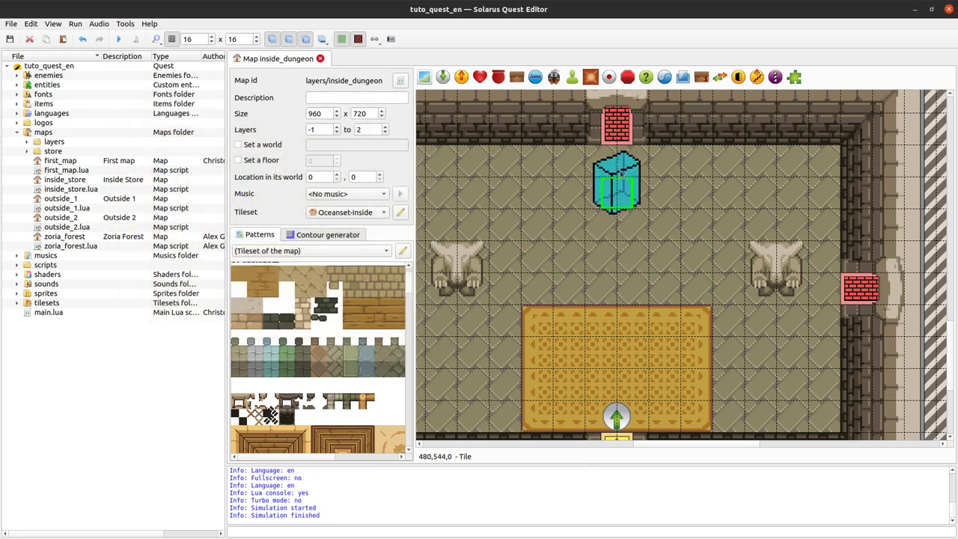
Inspect the 16x96 top brick wall, which blocks blocks, enemies, NPCs and projectiles.
scroll(620, 171, "up", 2)
left_click(620, 163)
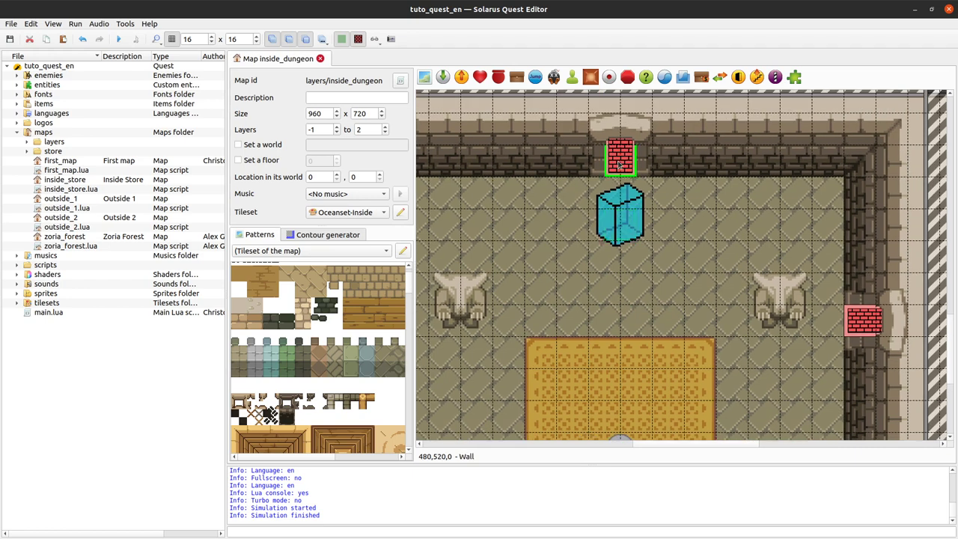
double_click(620, 163)
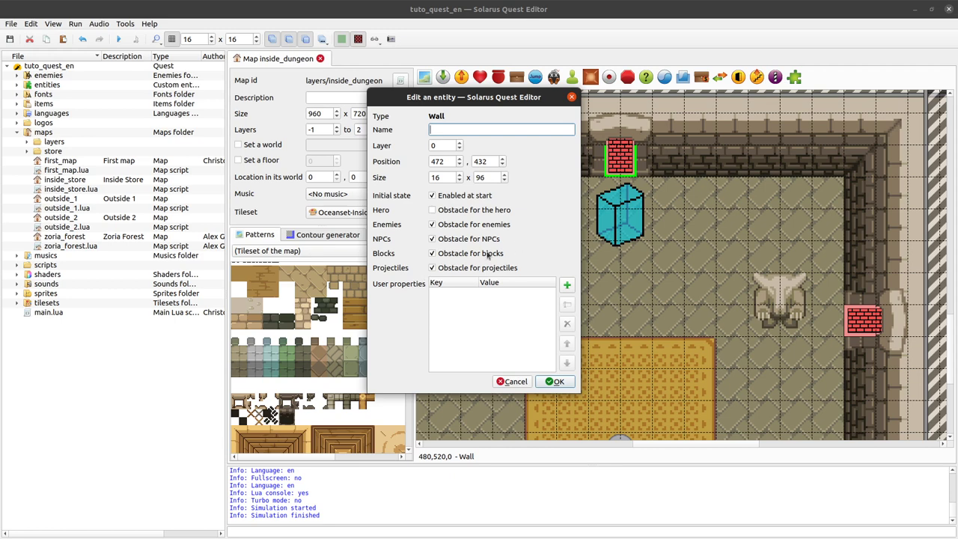
left_click(555, 381)
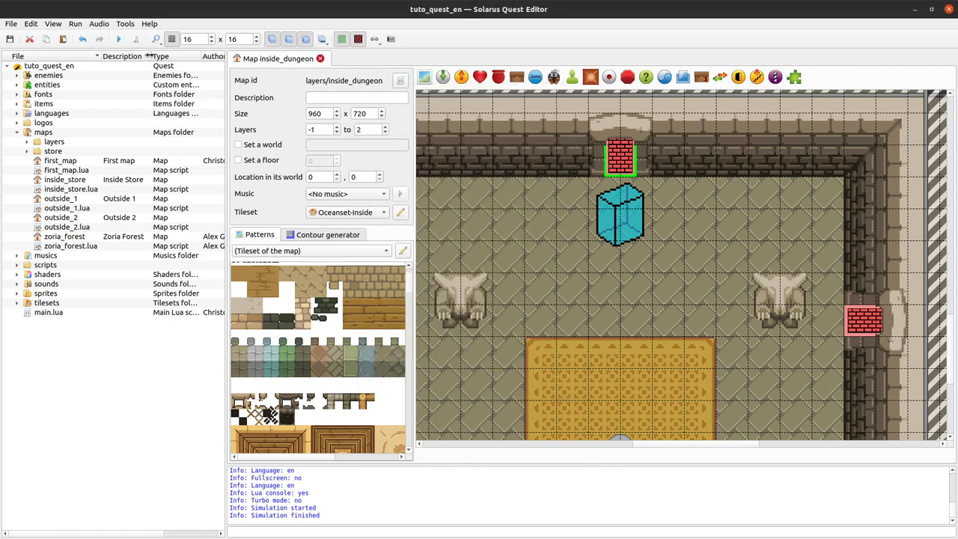
Run the quest, walk the hero up under the ice block and grab it to pull.
left_click(118, 39)
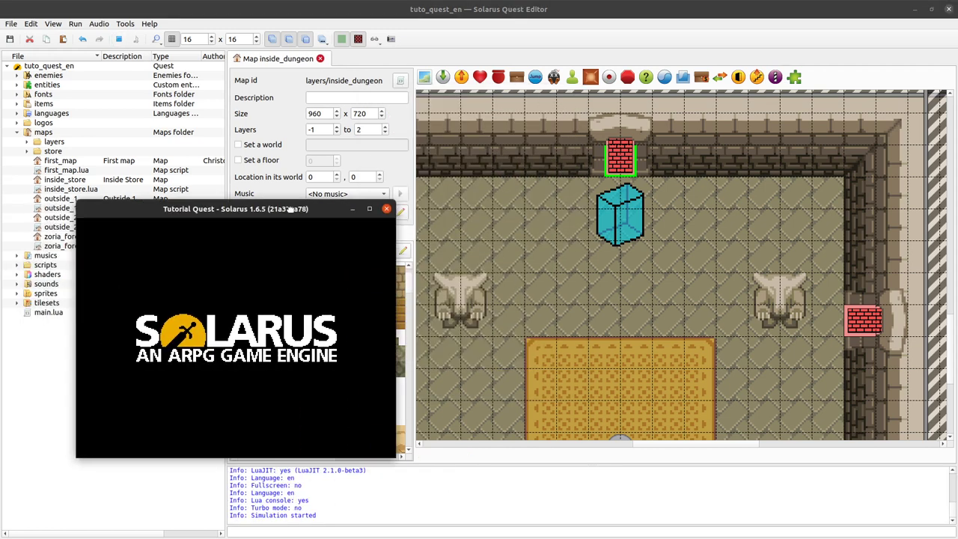
key("Up")
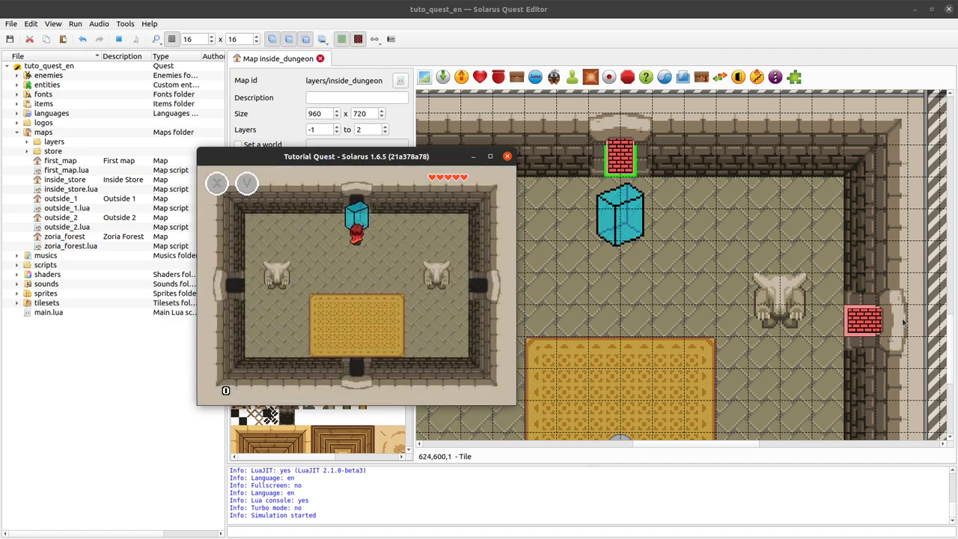
key("space")
key("Down")
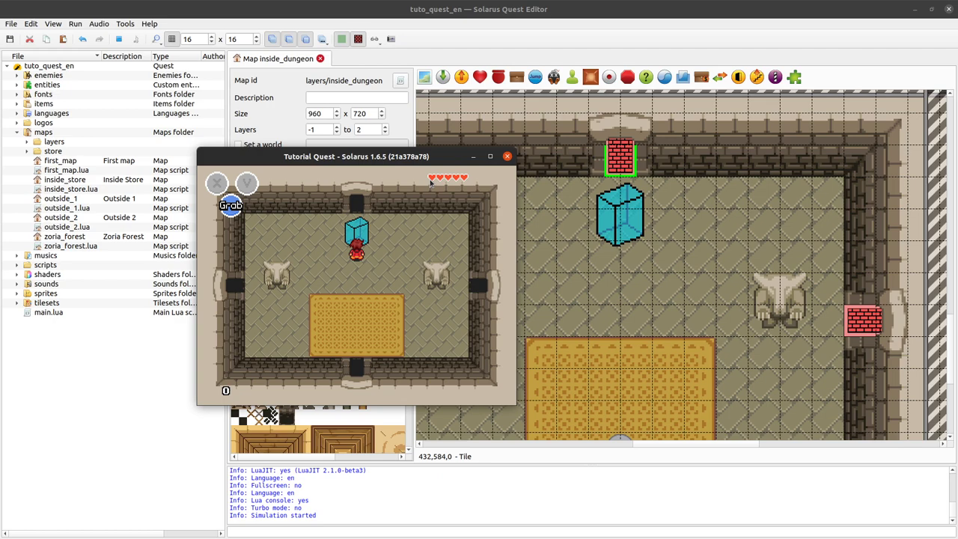
Close the game and uncheck Obstacle for blocks on the top brick wall.
left_click(506, 156)
double_click(615, 161)
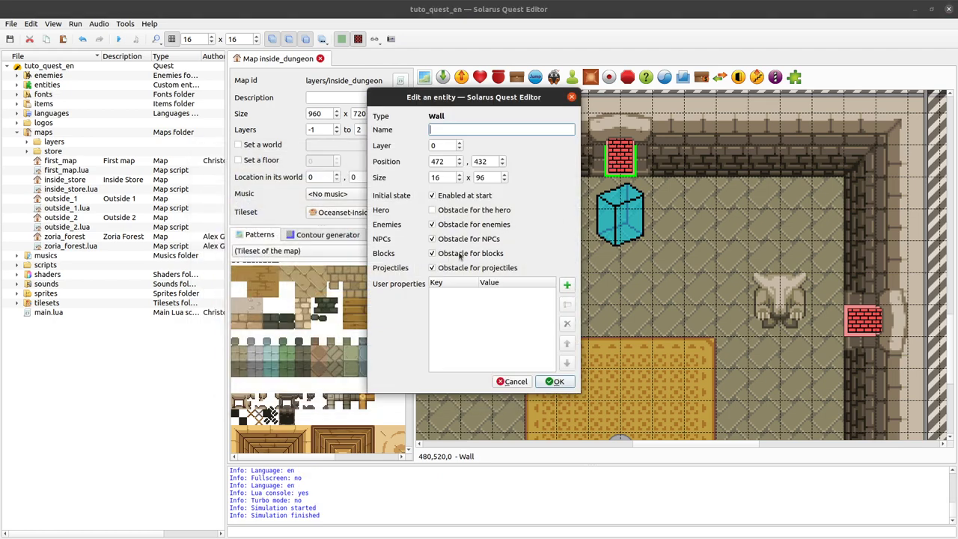
left_click(483, 254)
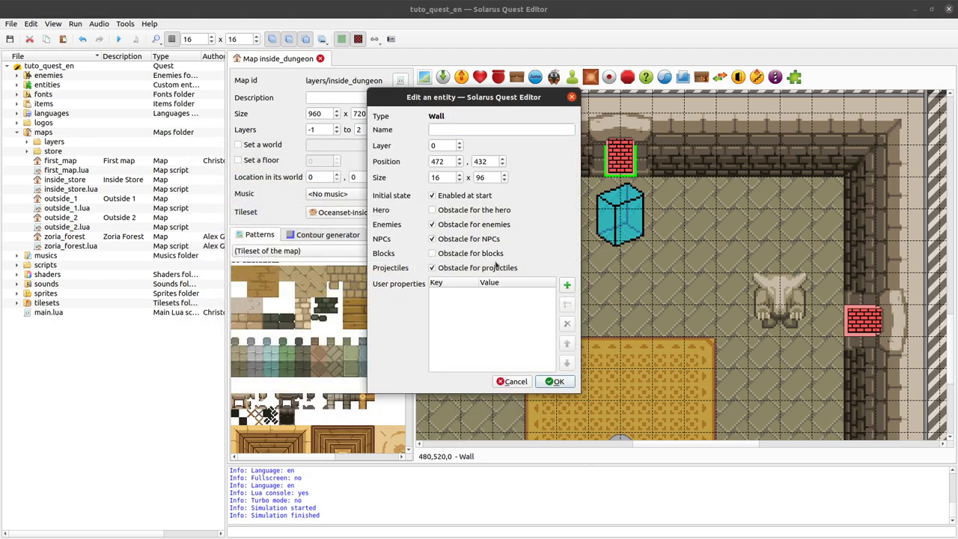
left_click(556, 381)
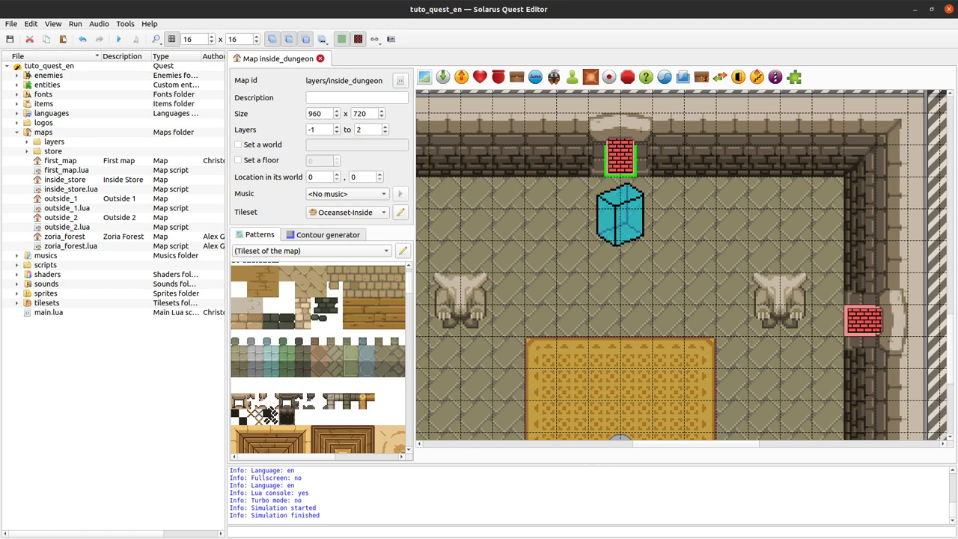
Run the quest, push the ice block up toward the wall, then close the game.
left_click(118, 39)
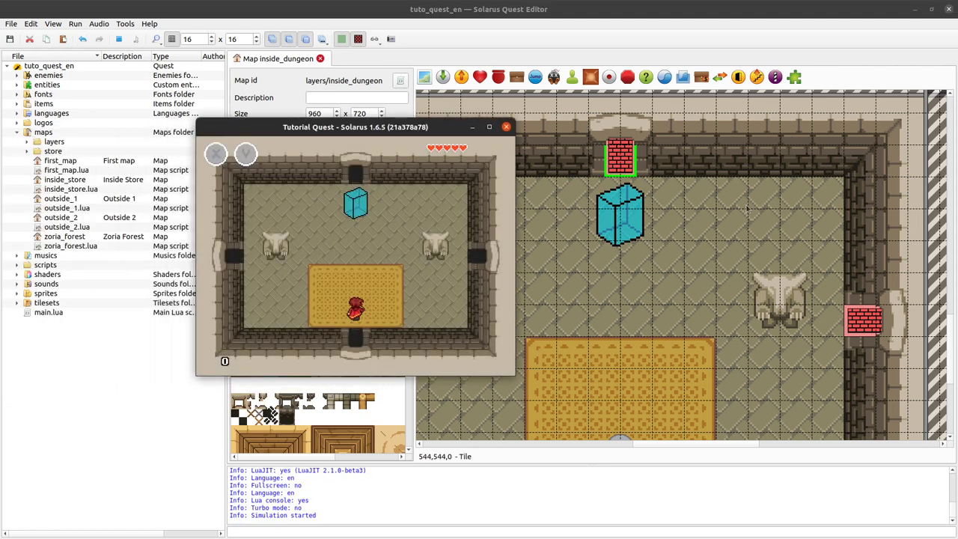
key("Up")
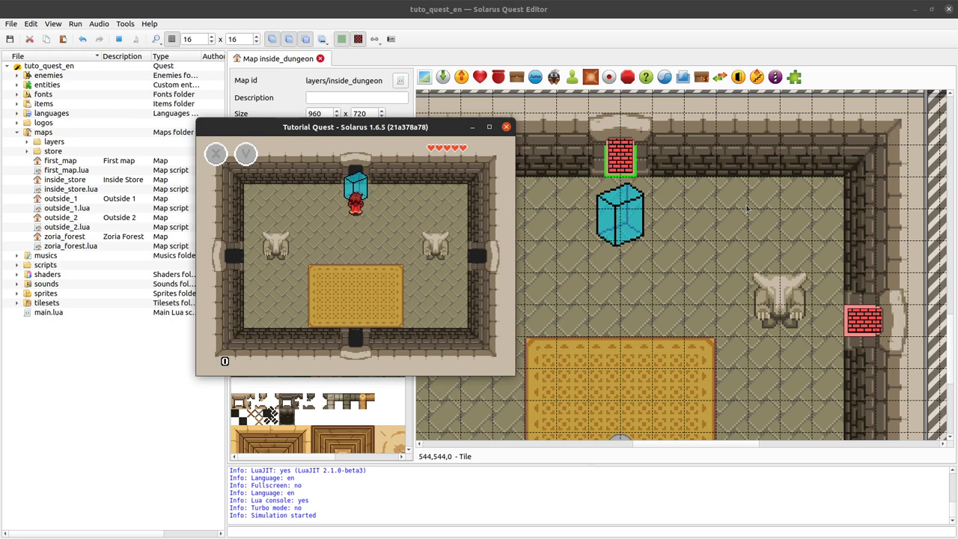
key("Up")
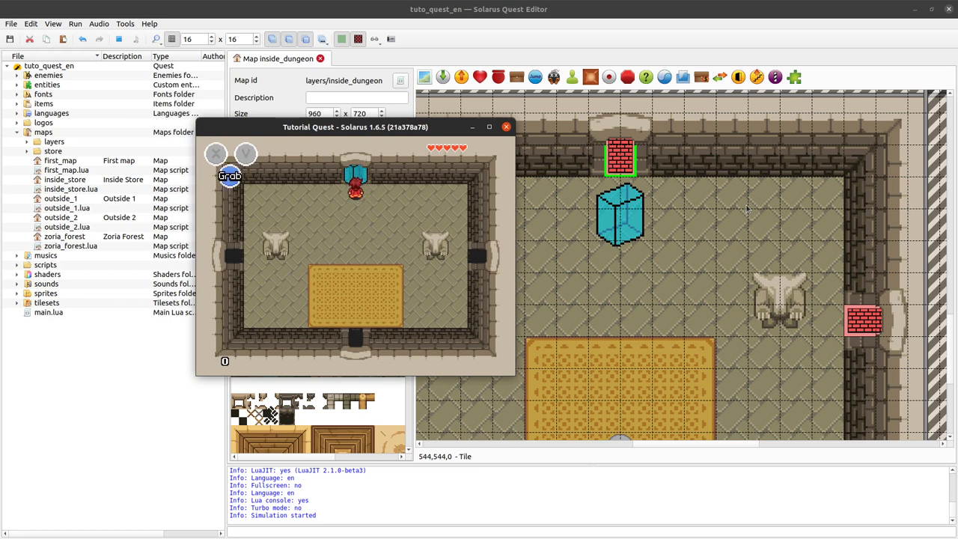
left_click(506, 126)
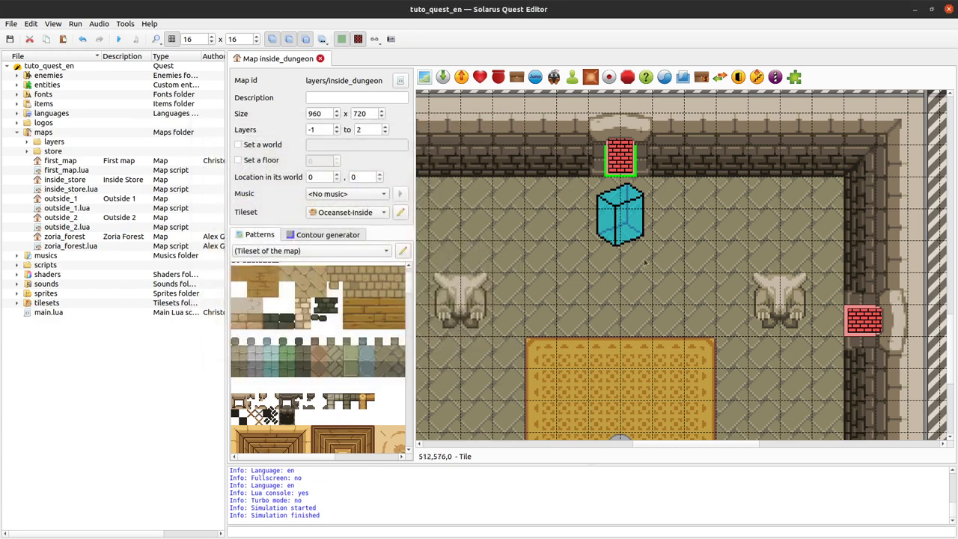
Review the top wall's obstacle settings, move the ice block down one tile, and check its properties.
double_click(627, 169)
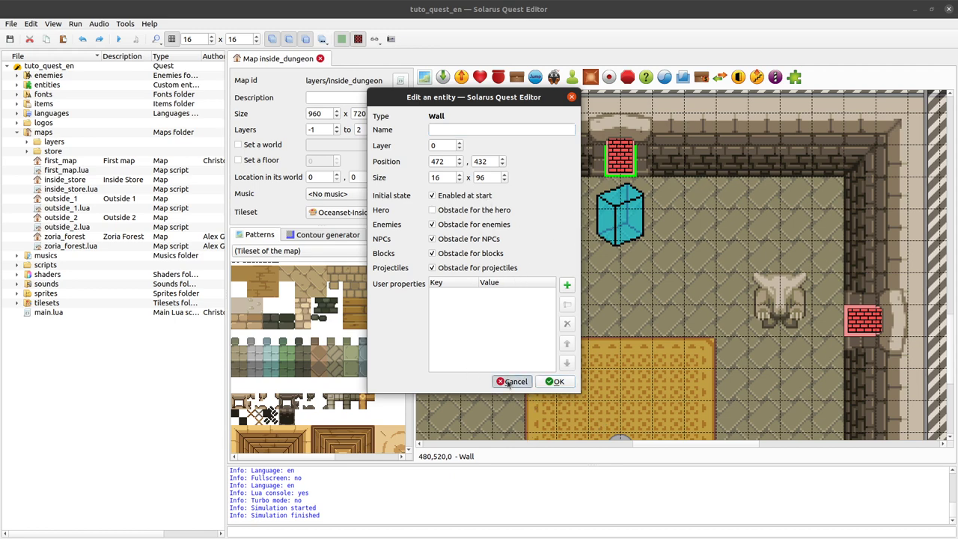
left_click(555, 381)
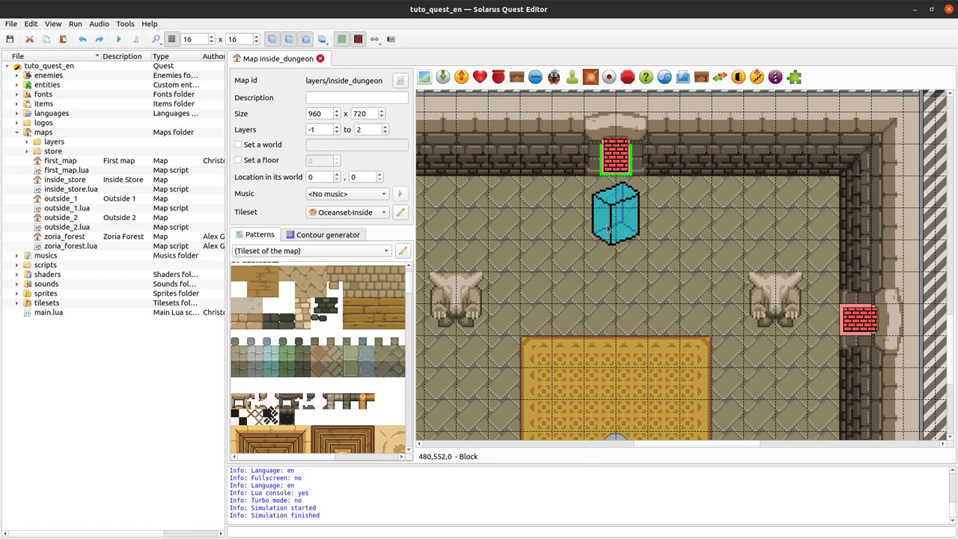
left_click_drag(608, 229, 606, 262)
double_click(607, 264)
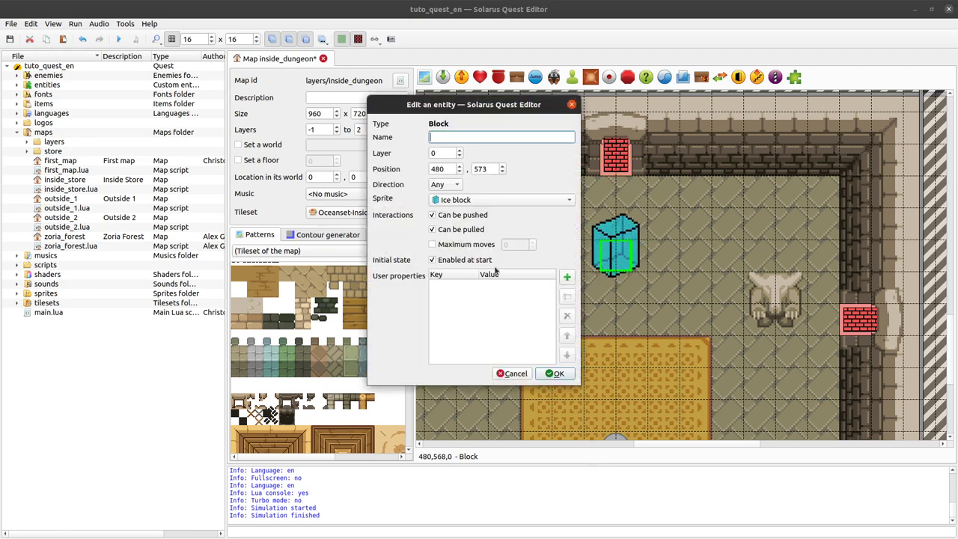
left_click(514, 373)
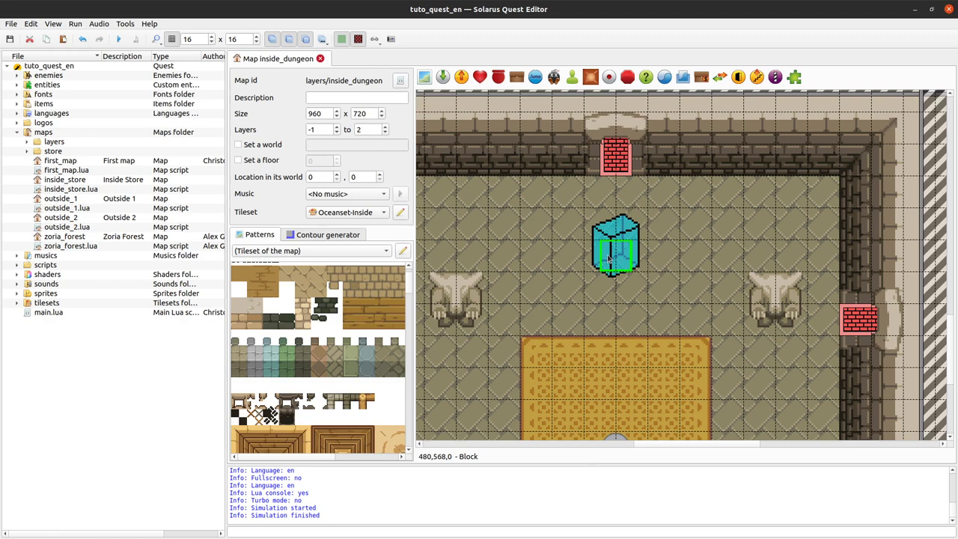
Open the Game API reference page in Chrome and search it for set_ability.
key("alt+Tab")
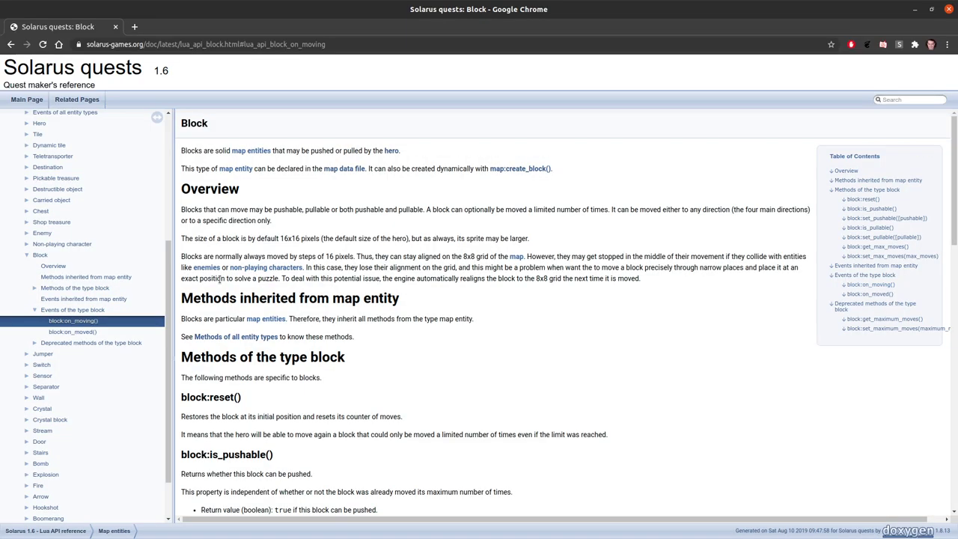
scroll(39, 283, "up", 3)
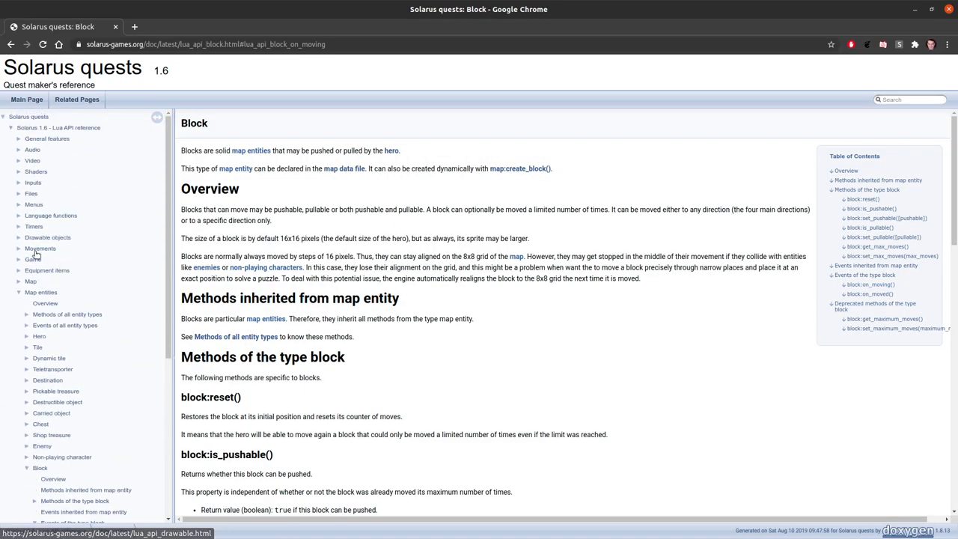
left_click(33, 260)
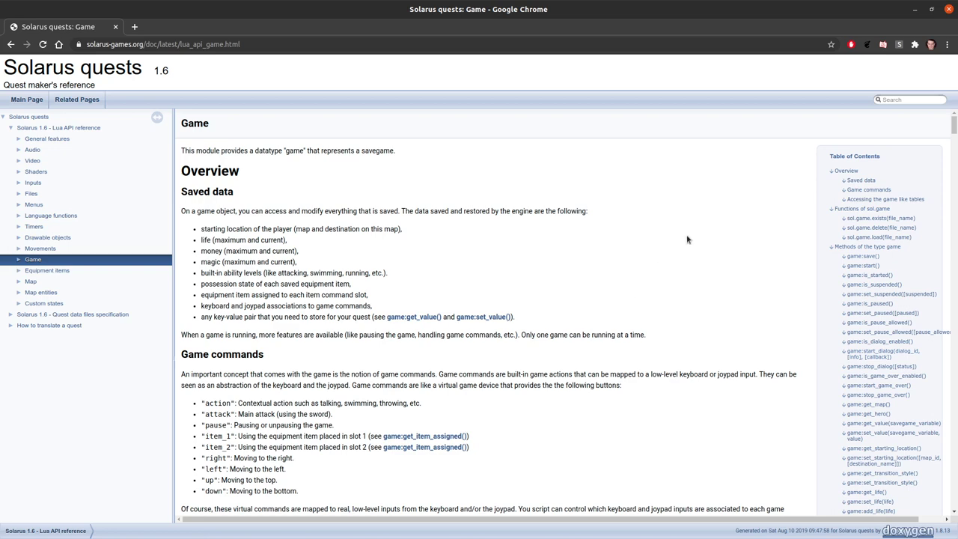
key("ctrl+f")
type("set_ability")
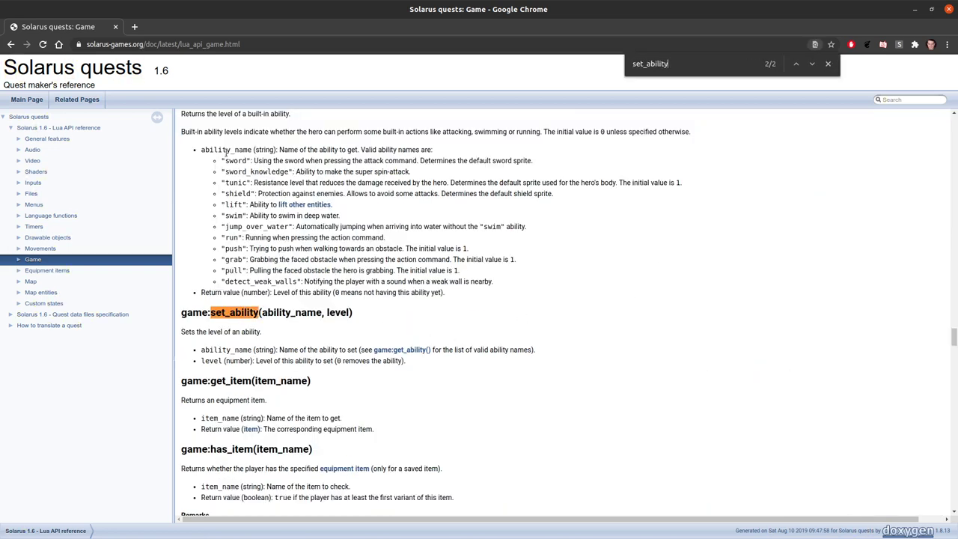
Highlight the push, grab and pull ability entries, then return to the quest editor.
double_click(228, 250)
triple_click(225, 250)
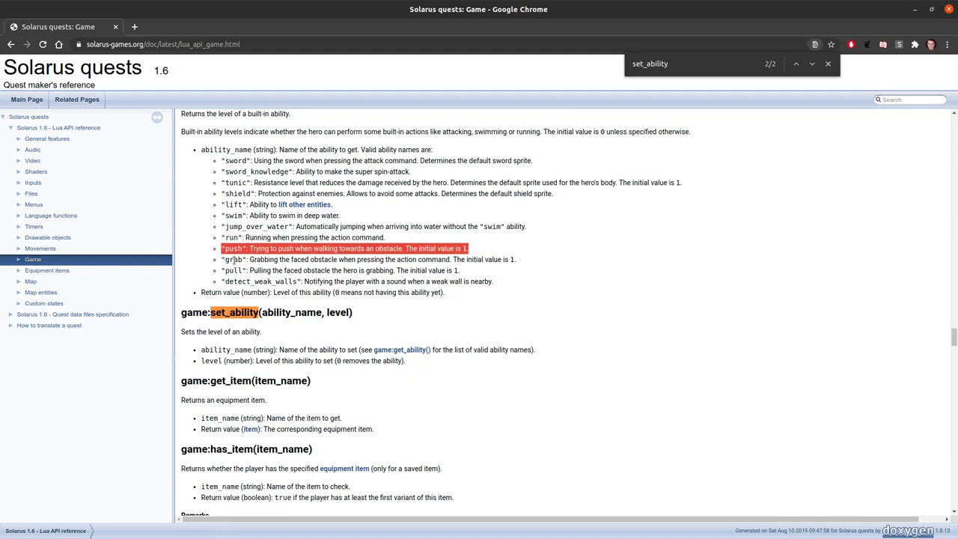
left_click(228, 264)
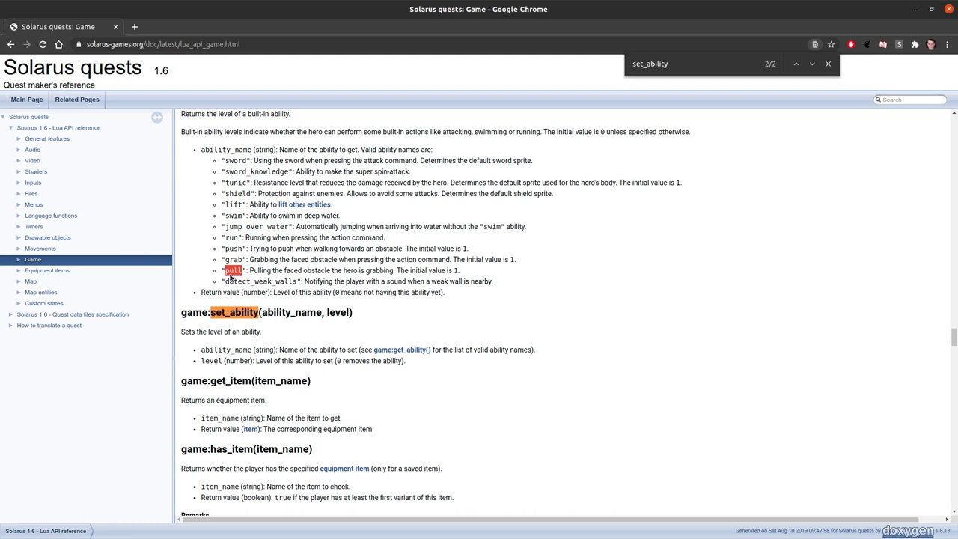
left_click_drag(495, 273, 242, 253)
left_click(431, 248)
left_click(828, 63)
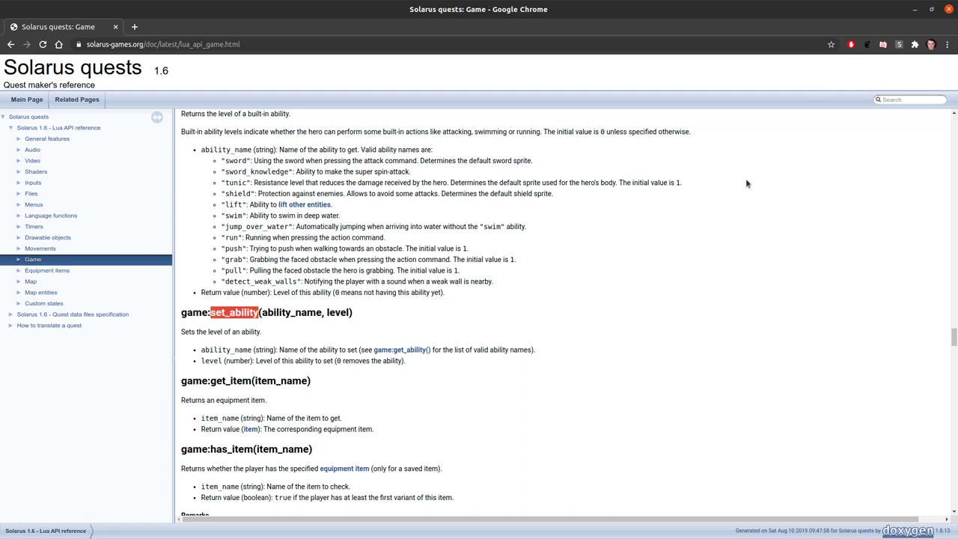
left_click(235, 262)
left_click_drag(244, 249, 255, 263)
left_click(255, 264)
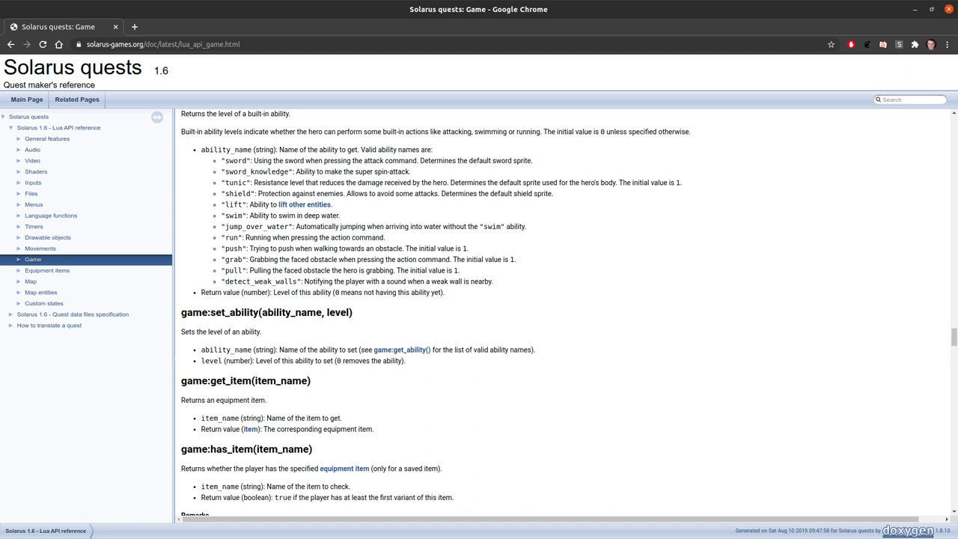
key("alt+Tab")
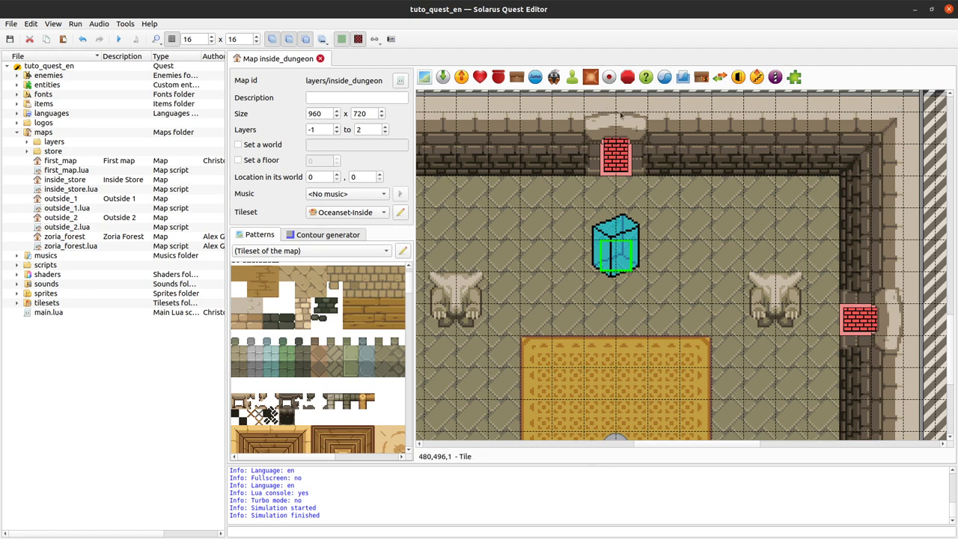
Place a floor switch near the ice block using the switches > Switch 2 sprite.
left_click(608, 78)
left_click(727, 223)
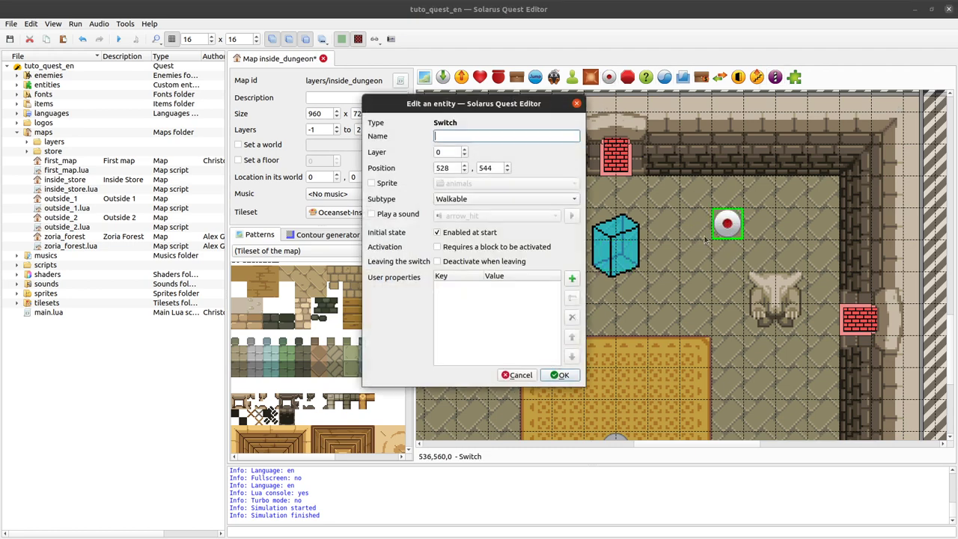
left_click(384, 184)
left_click(449, 184)
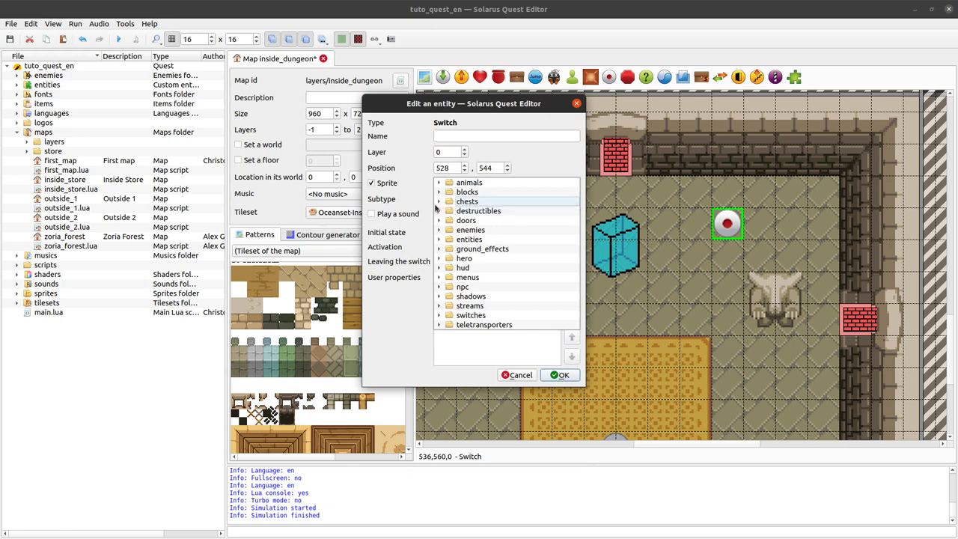
left_click(440, 315)
scroll(553, 226, "down", 2)
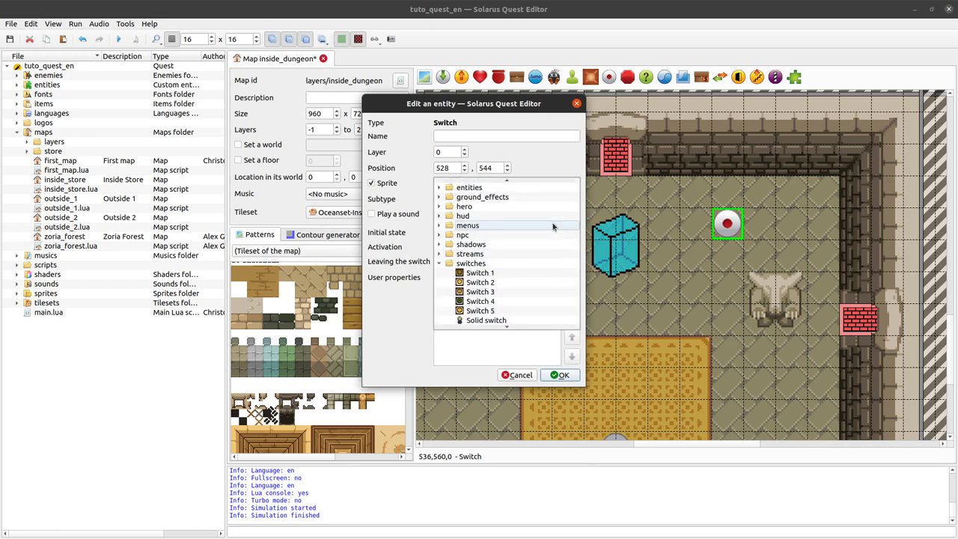
left_click(500, 287)
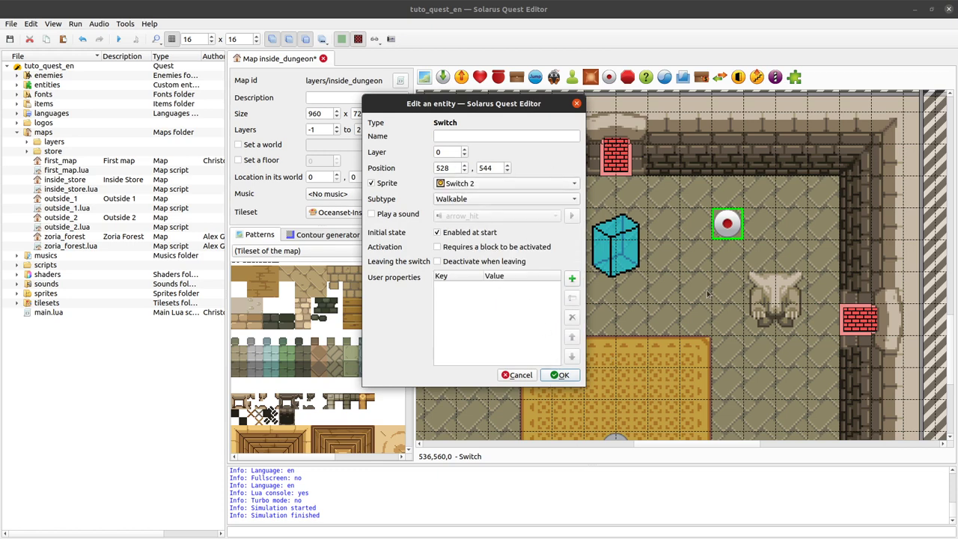
left_click(560, 376)
Save the inside_dungeon map and review the switch's properties without changes.
left_click(738, 234)
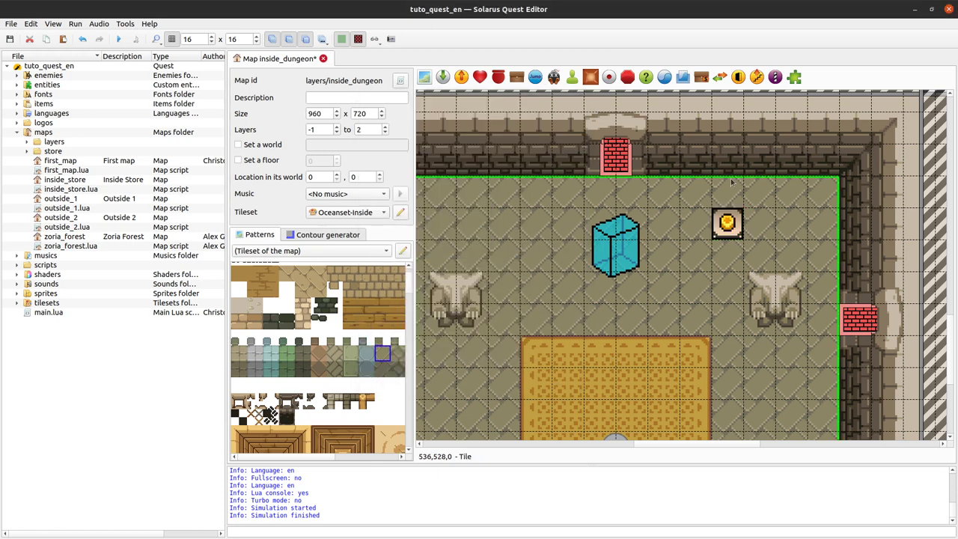
key("ctrl+s")
left_click(737, 228)
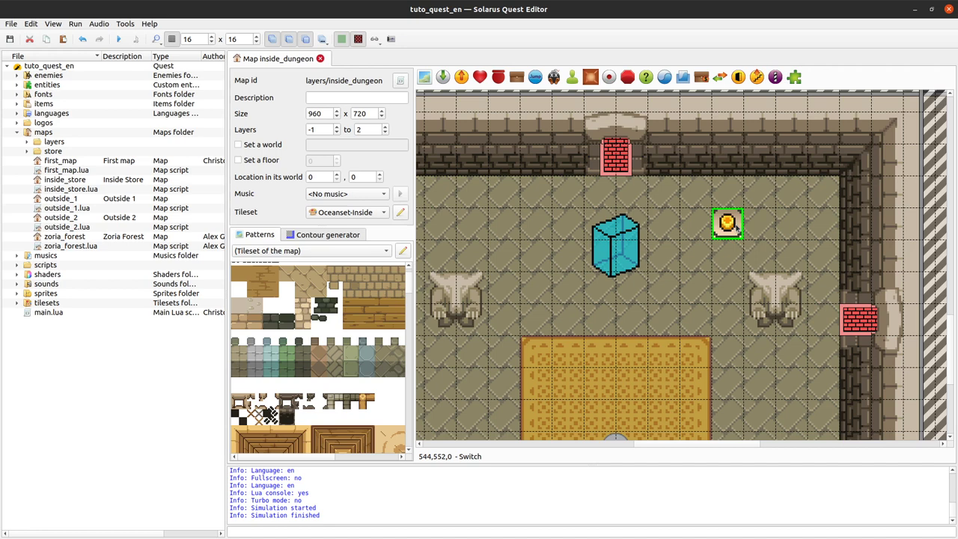
double_click(737, 228)
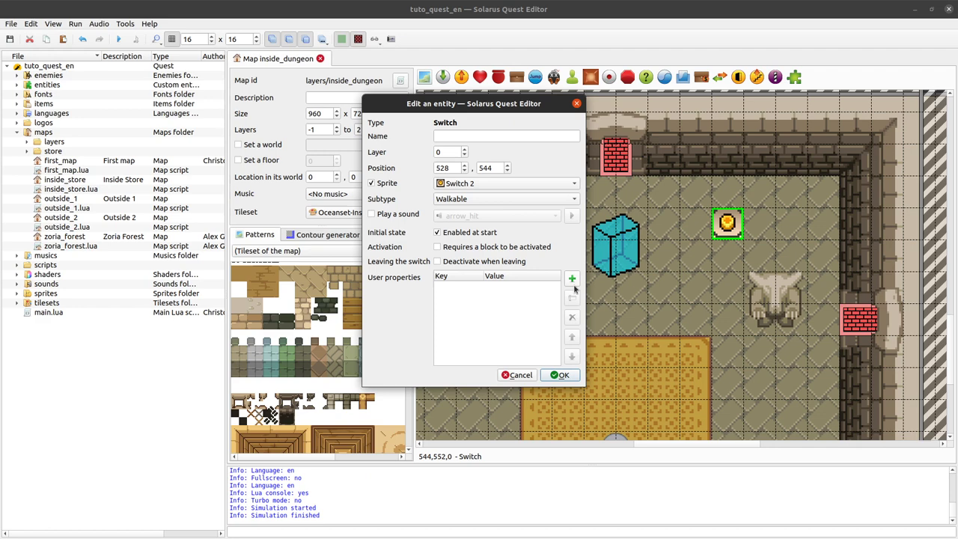
left_click(521, 375)
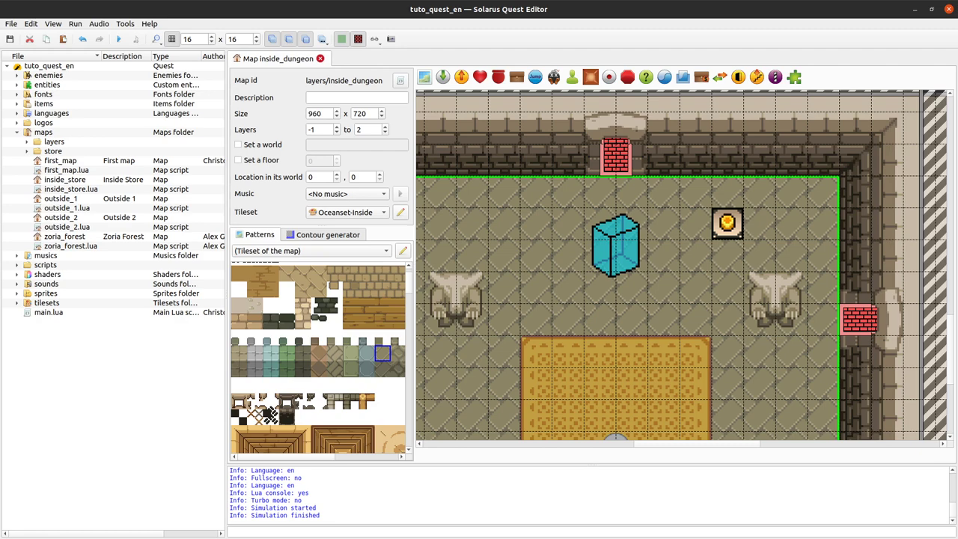
Open the Block page under Map entities in the Solarus Lua API documentation.
key("alt+Tab")
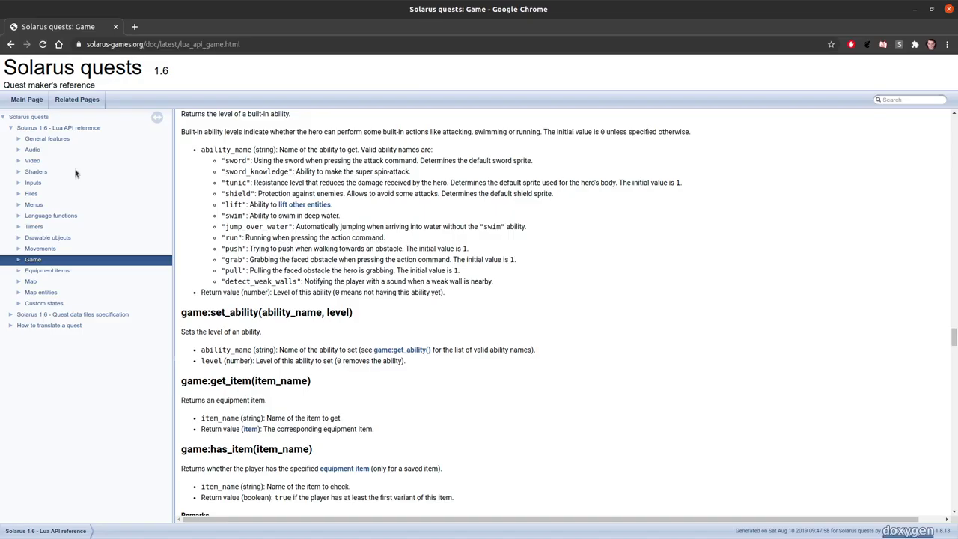
left_click(18, 304)
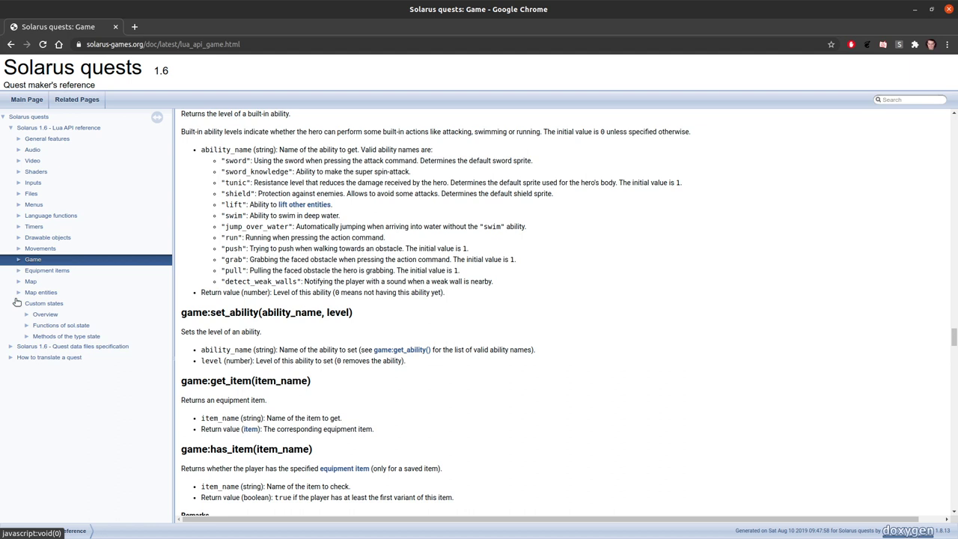
left_click(17, 304)
left_click(18, 293)
scroll(23, 292, "down", 2)
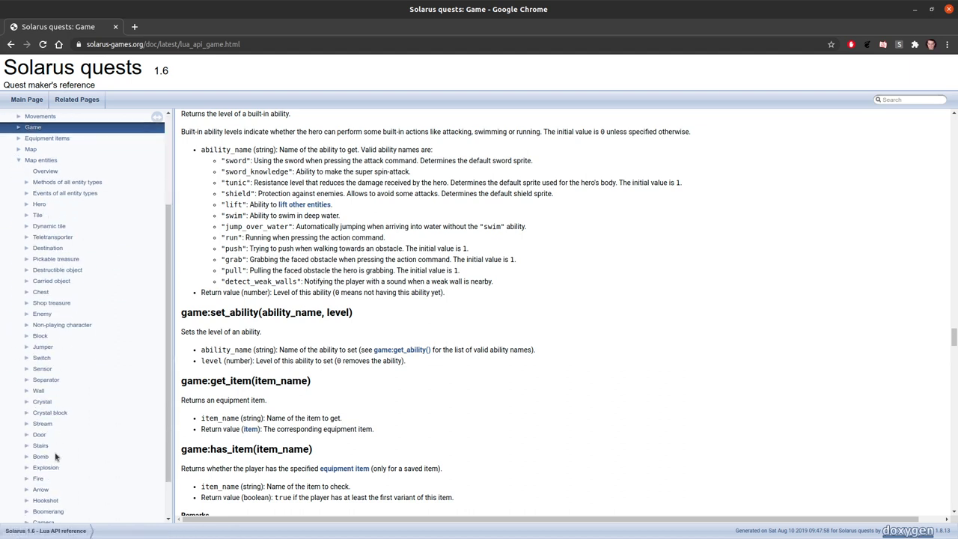
scroll(46, 446, "down", 1)
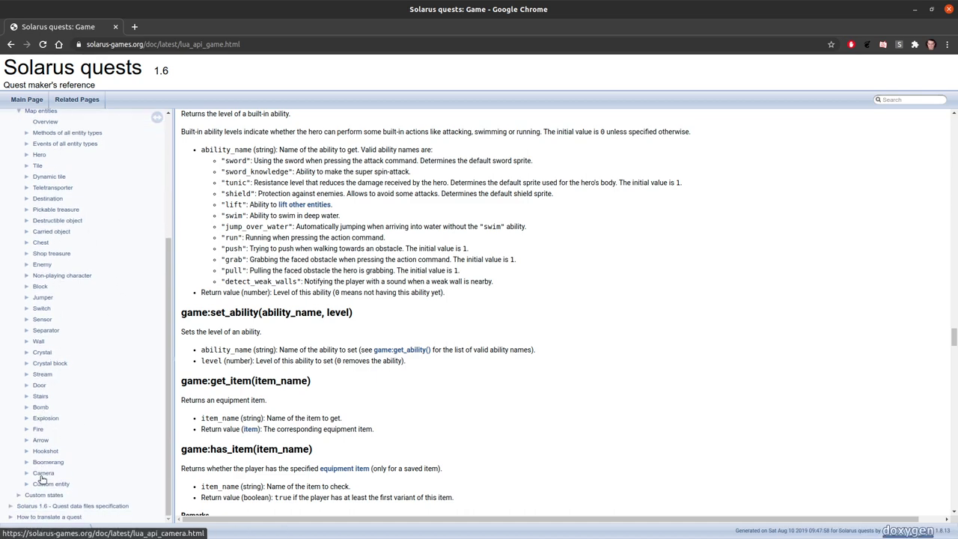
left_click(39, 287)
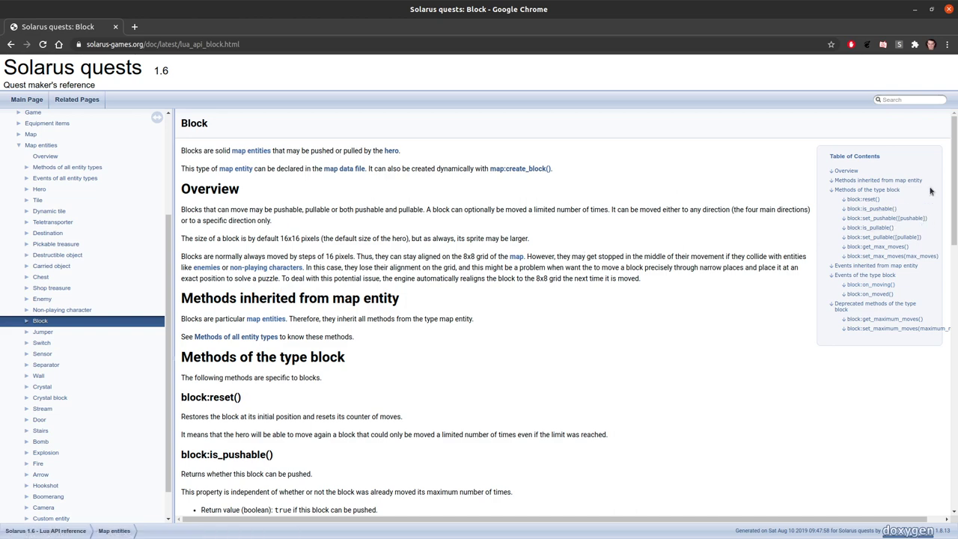
Read the Block page's block:on_moving() event, then return to the map editor.
scroll(929, 172, "down", 2)
scroll(912, 177, "up", 1)
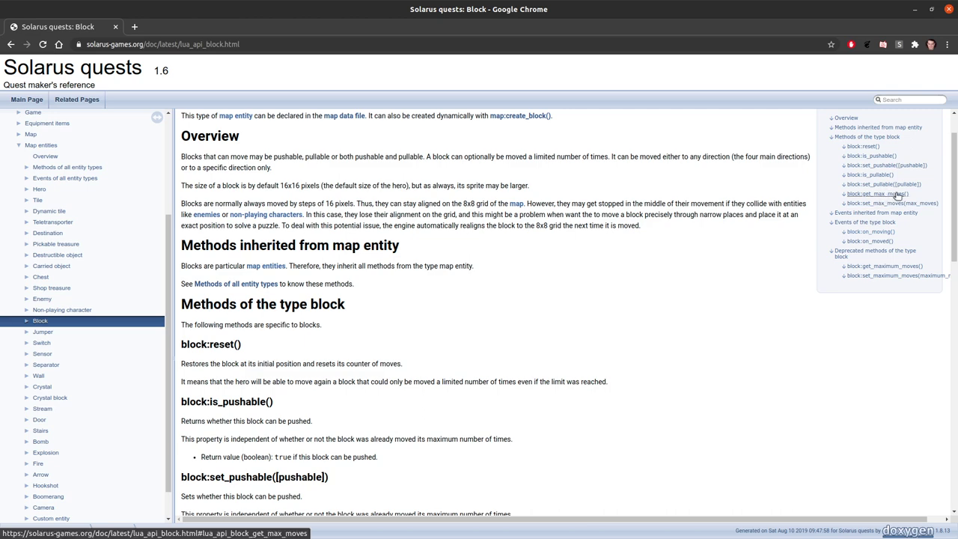
scroll(792, 196, "down", 3)
scroll(792, 177, "up", 1)
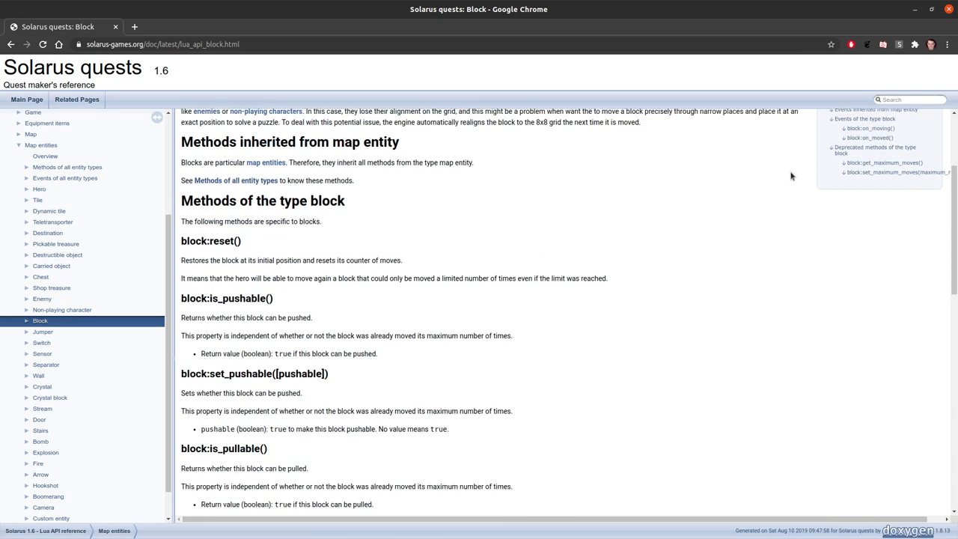
scroll(814, 269, "up", 1)
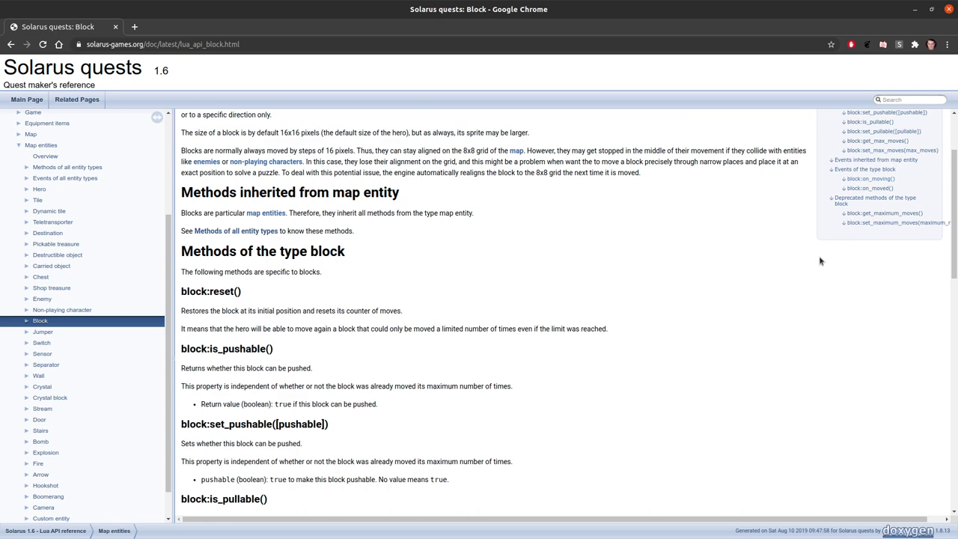
left_click(870, 179)
scroll(514, 240, "up", 3)
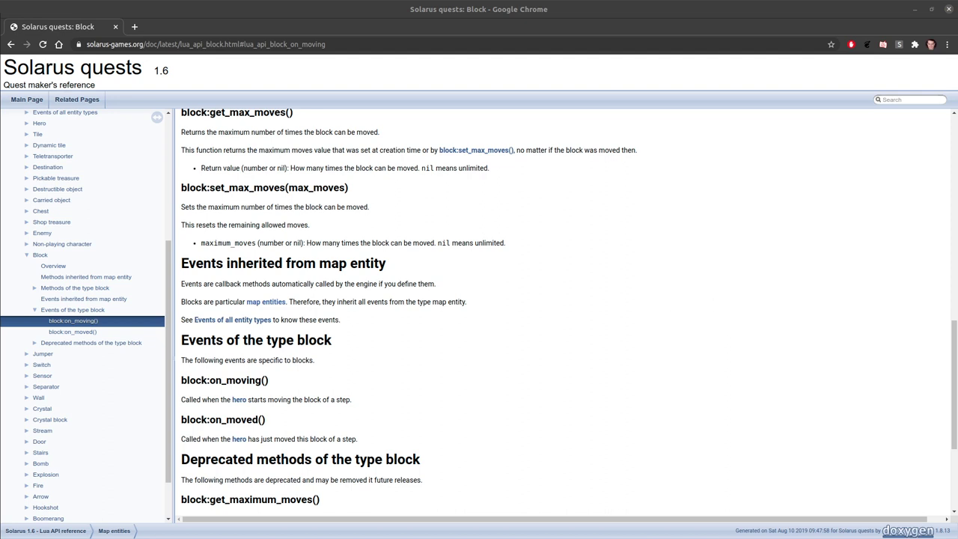
key("alt+Tab")
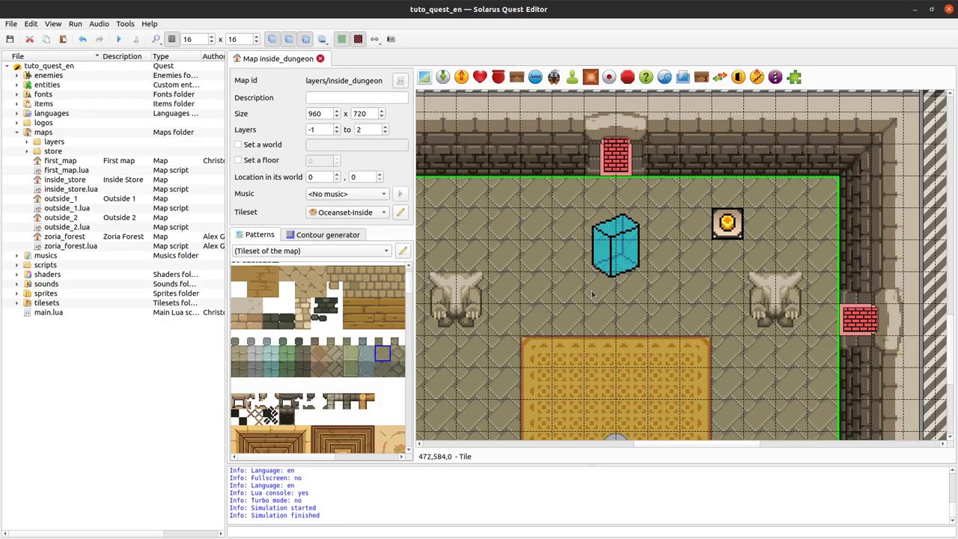
left_click(613, 260)
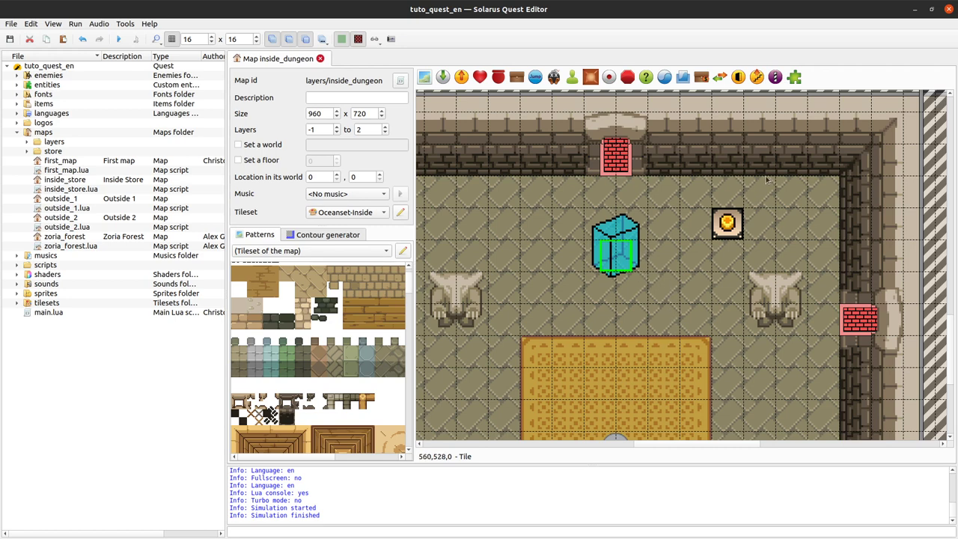
left_click(727, 223)
left_click(614, 253)
middle_click_drag(619, 262, 690, 277)
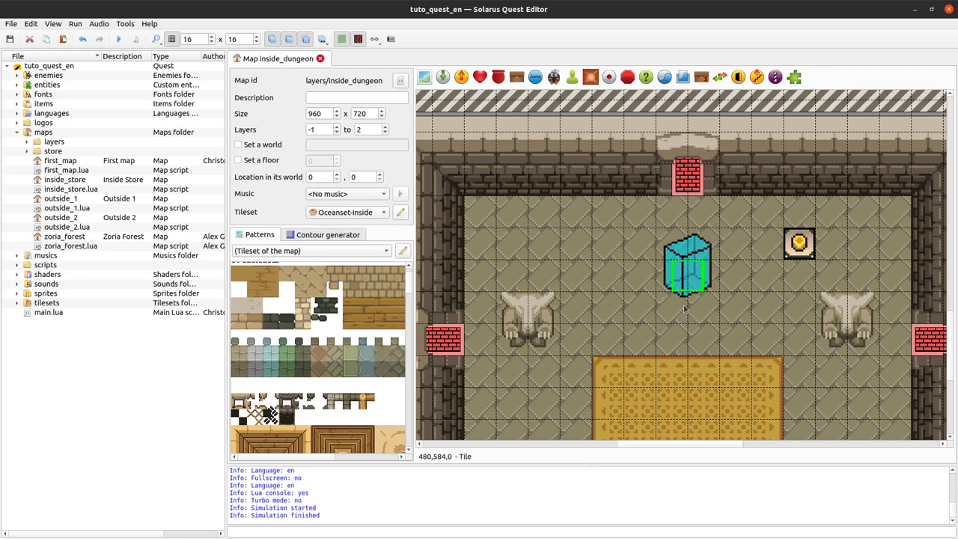
mouse_move(700, 276)
left_mouse_down()
mouse_move(679, 282)
mouse_move(697, 281)
left_mouse_up()
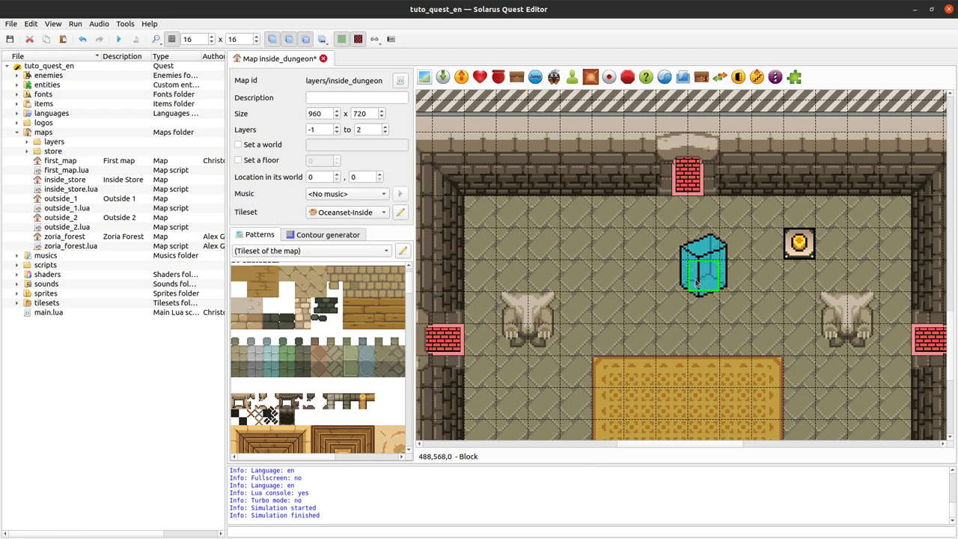
mouse_move(697, 283)
left_mouse_down()
mouse_move(898, 279)
mouse_move(673, 300)
mouse_move(673, 284)
mouse_move(690, 284)
left_mouse_up()
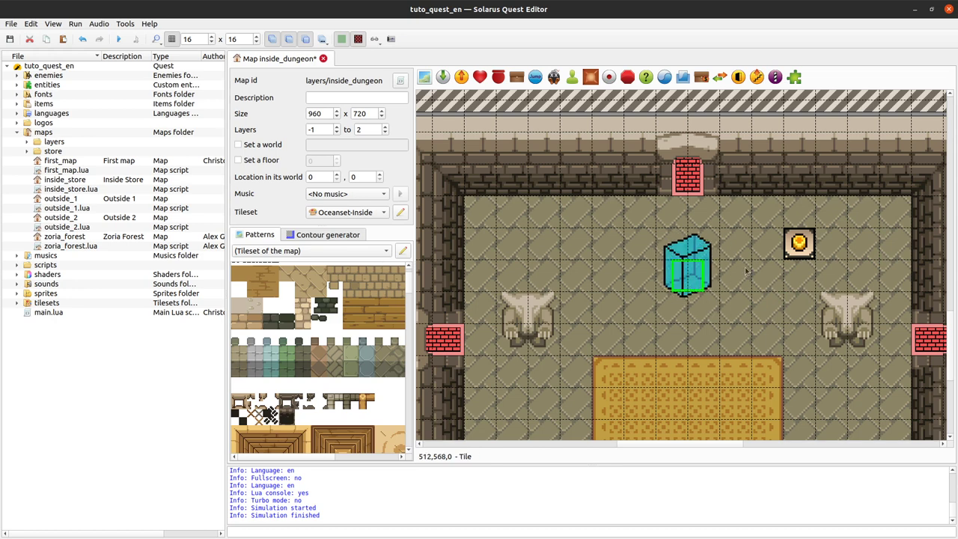
Save the inside_dungeon map with Ctrl+S and scroll the canvas toward the neighbouring rooms.
key("ctrl+s")
scroll(715, 295, "down", 2)
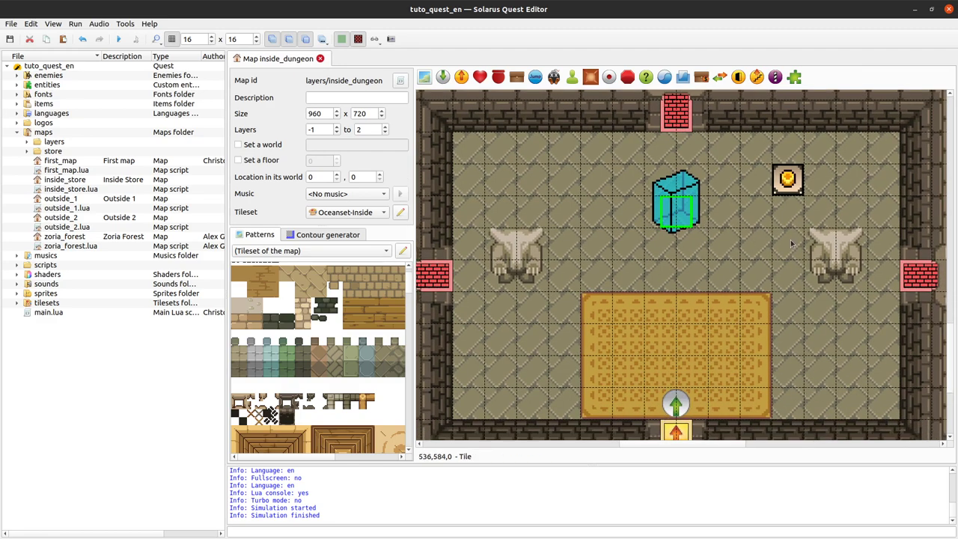
scroll(771, 245, "down", 2)
scroll(673, 250, "up", 2)
scroll(707, 266, "down", 1, "ctrl")
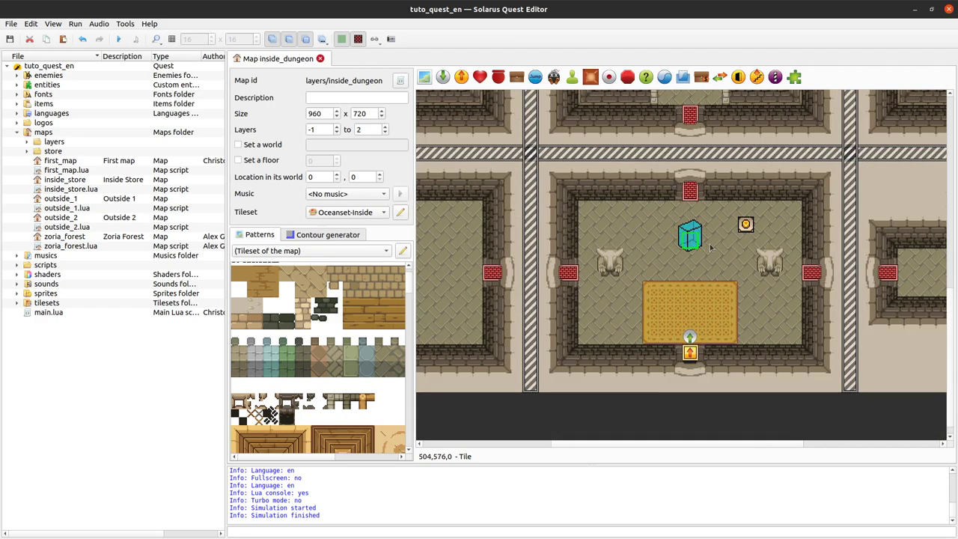
scroll(707, 403, "right", 1)
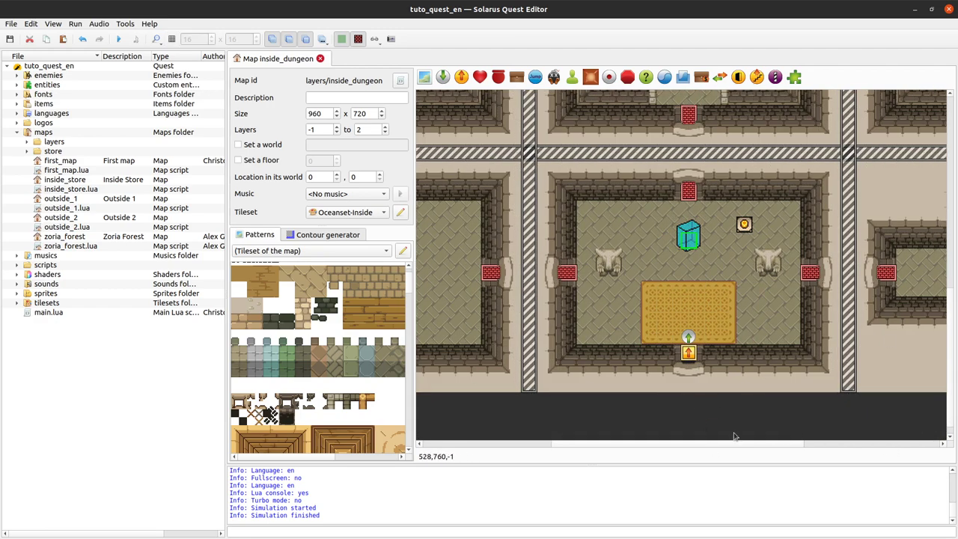
scroll(721, 415, "right", 3)
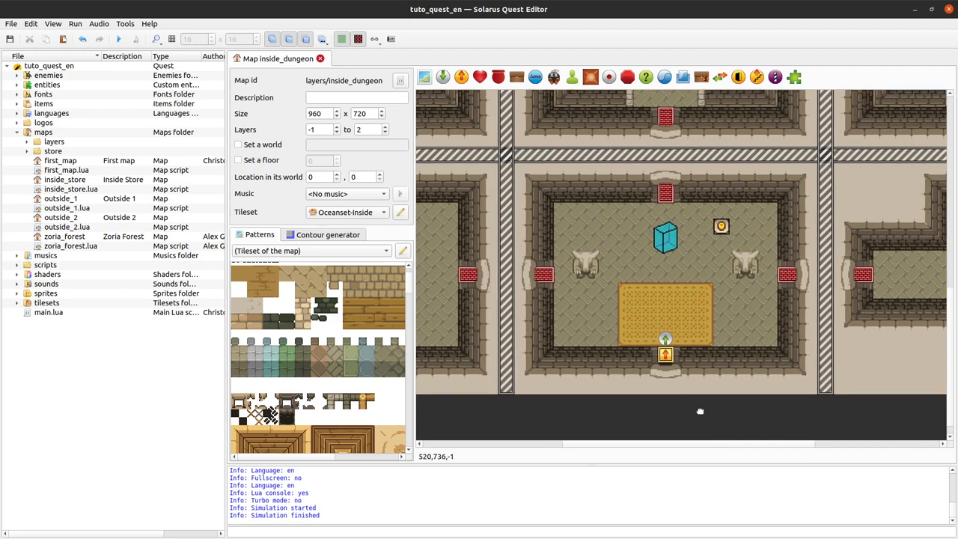